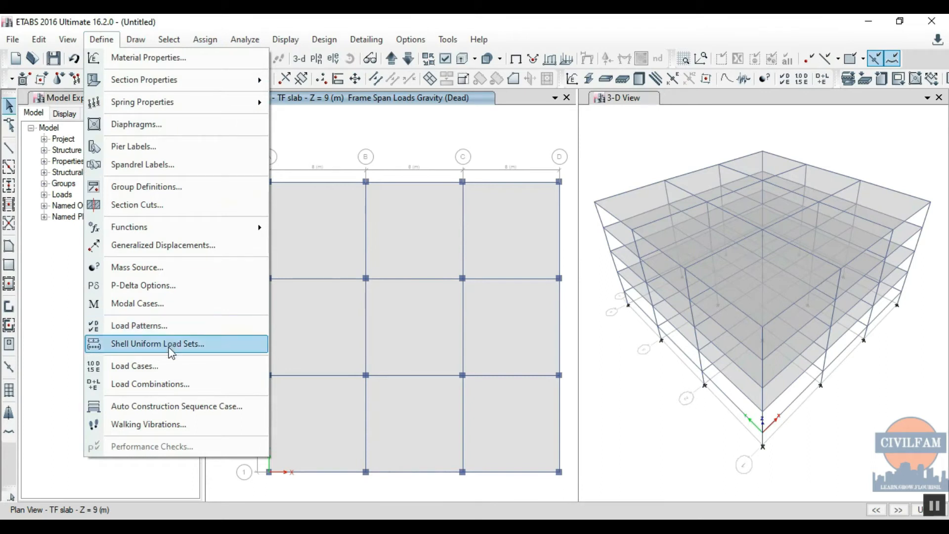
# Create a new load combination named DL+LL
pyautogui.click(173, 385)
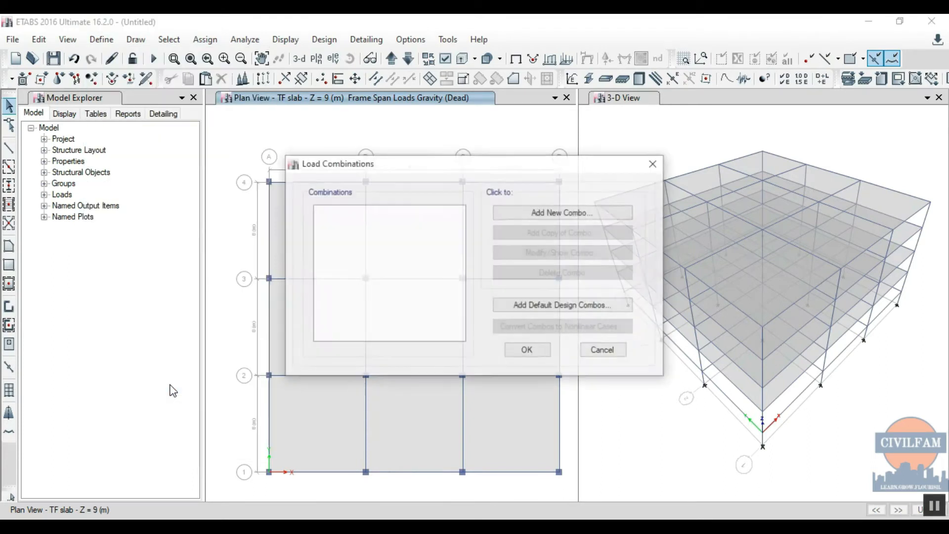
pyautogui.click(547, 212)
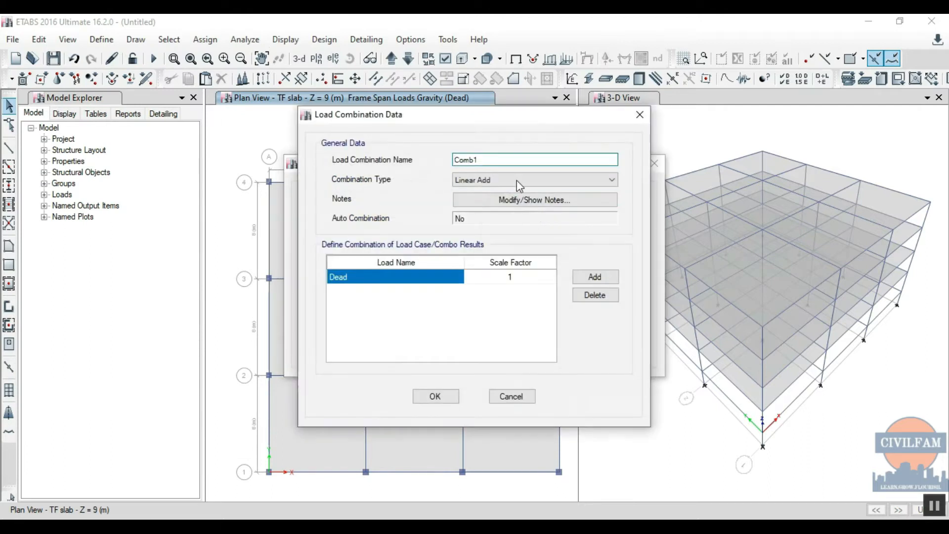
pyautogui.moveTo(515, 159); pyautogui.dragTo(364, 158)
pyautogui.write('DL+LL')
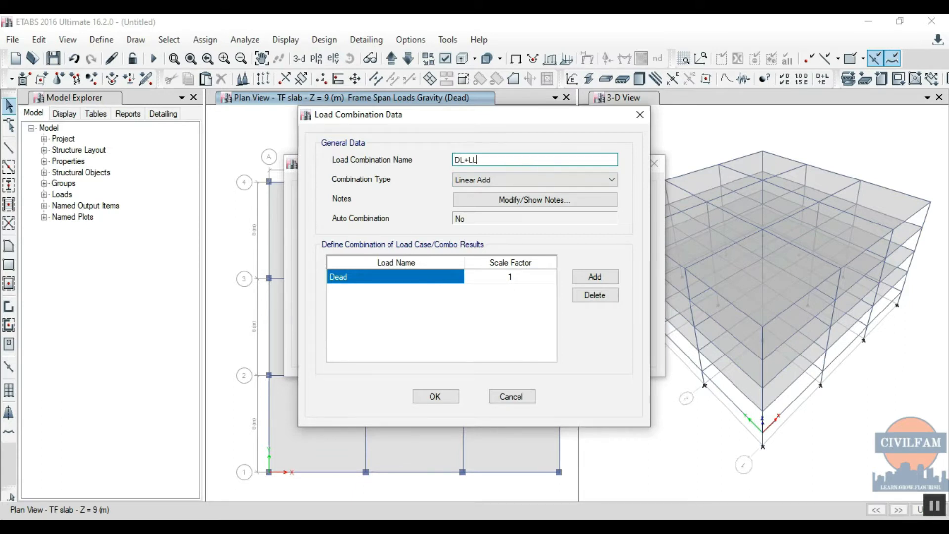
# Add three more loads to the combination, setting the second to Live and the third to super dead
pyautogui.click(607, 277)
pyautogui.click(607, 276)
pyautogui.click(607, 277)
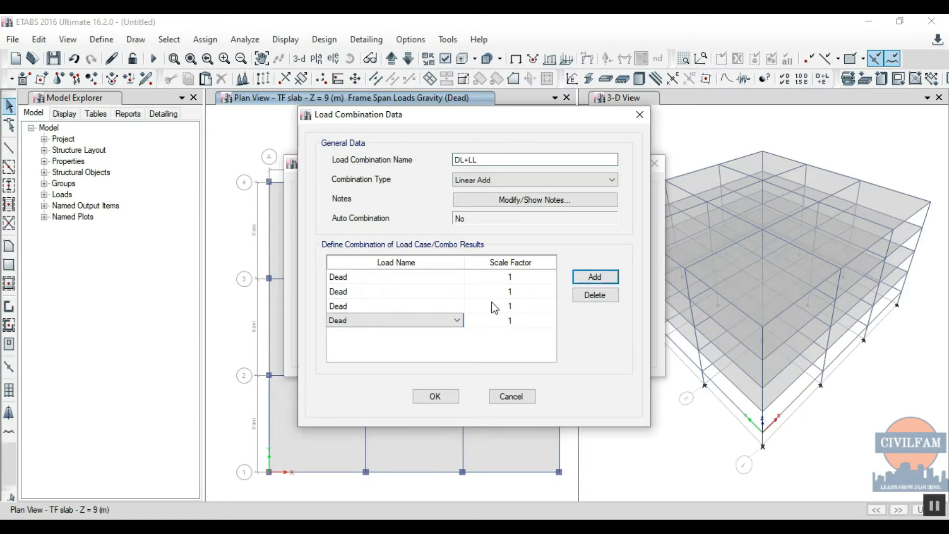
pyautogui.click(465, 292)
pyautogui.click(457, 292)
pyautogui.click(447, 313)
pyautogui.click(449, 307)
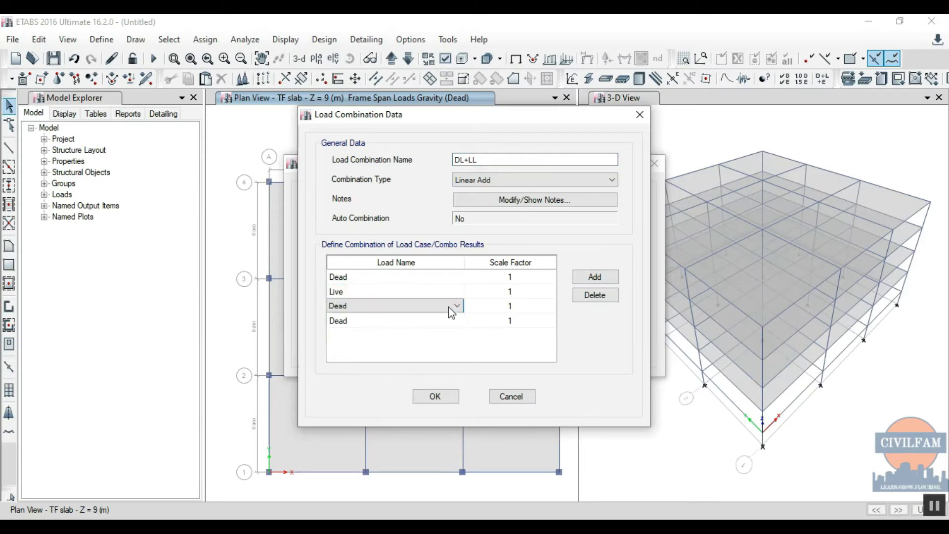
pyautogui.click(450, 307)
pyautogui.click(445, 349)
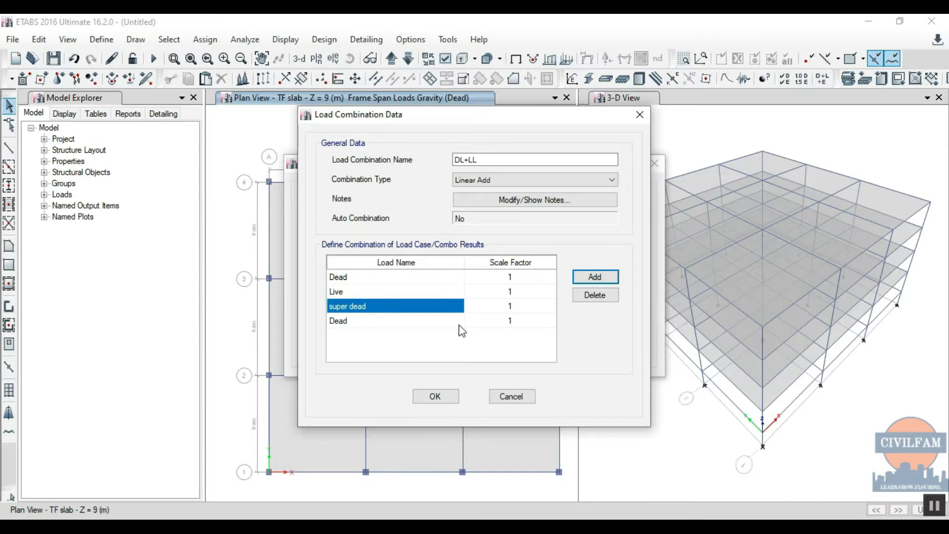
# Set the fourth load to wall load, add roof live as the fifth, and accept the DL+LL combination
pyautogui.click(455, 320)
pyautogui.click(457, 320)
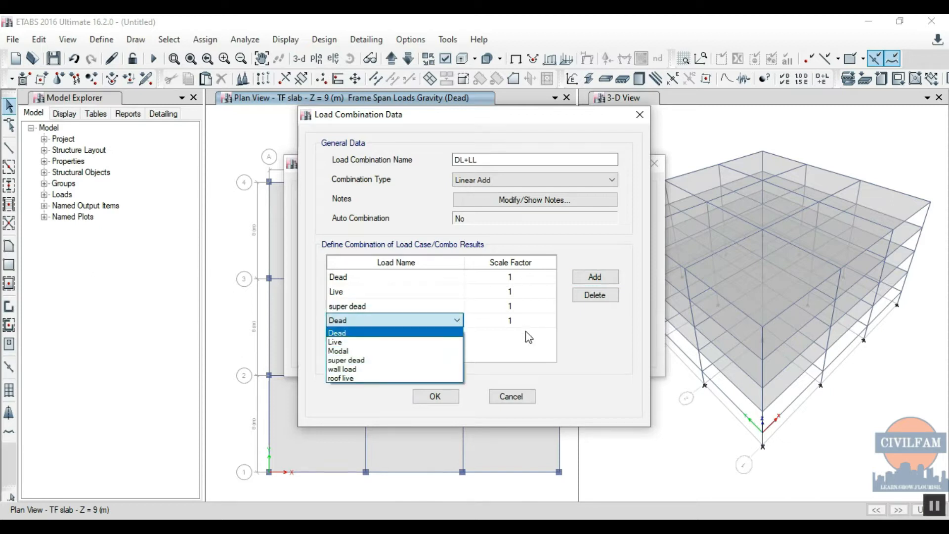
pyautogui.click(435, 369)
pyautogui.click(595, 276)
pyautogui.click(450, 334)
pyautogui.click(457, 334)
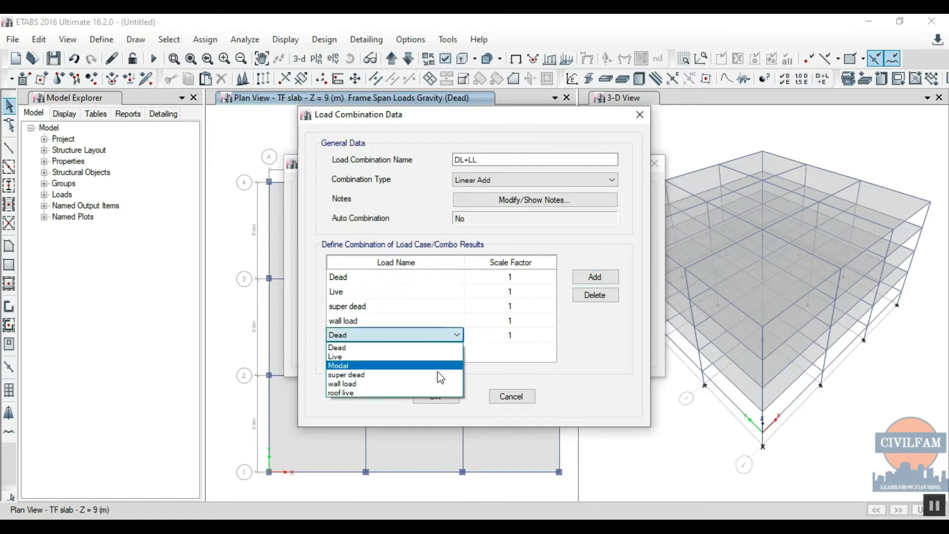
pyautogui.click(434, 393)
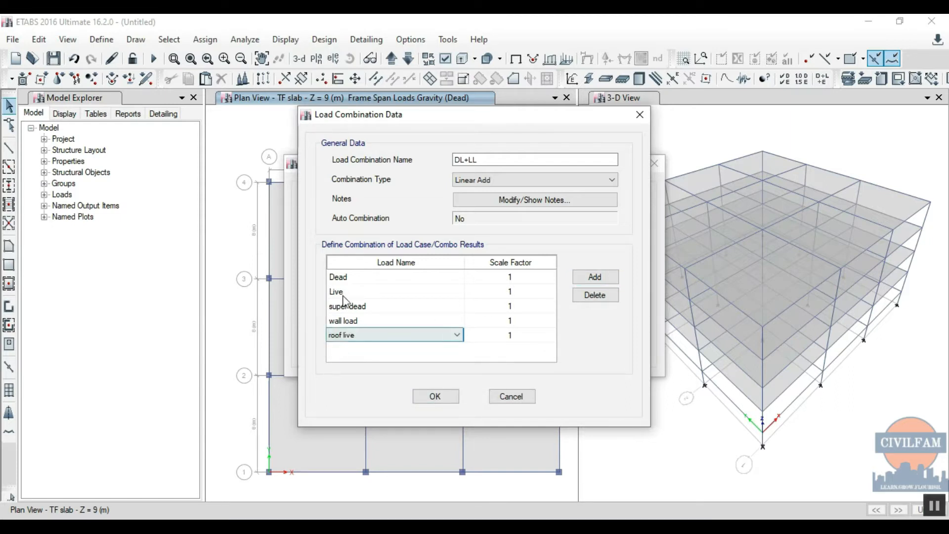
pyautogui.click(431, 394)
# Create another load combination named 1.5 (DL+LL)
pyautogui.click(568, 212)
pyautogui.write('1.5')
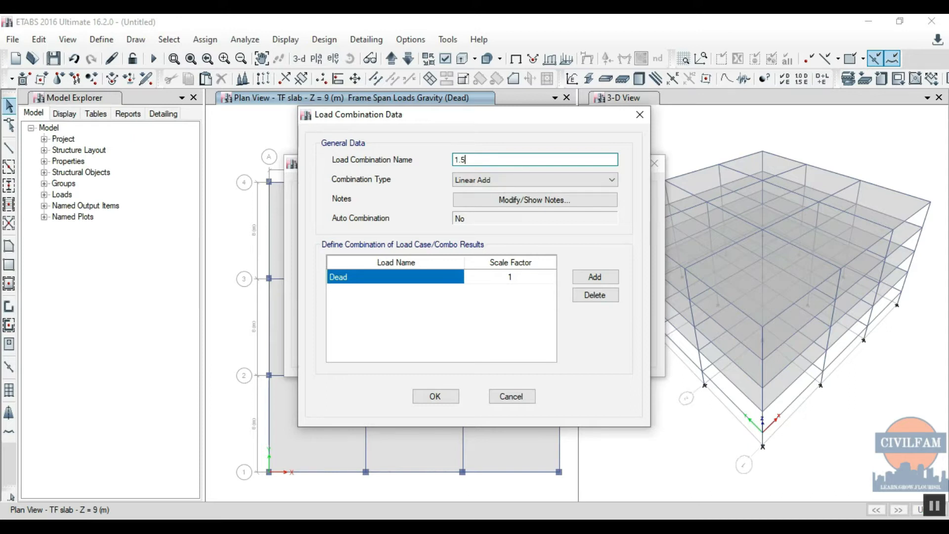
pyautogui.write(' (DL+LL')
pyautogui.press('BackSpace')
pyautogui.write(')')
# Add three more load rows and set the scale factor of the first Dead load to 1.5
pyautogui.click(595, 277)
pyautogui.click(595, 276)
pyautogui.click(595, 276)
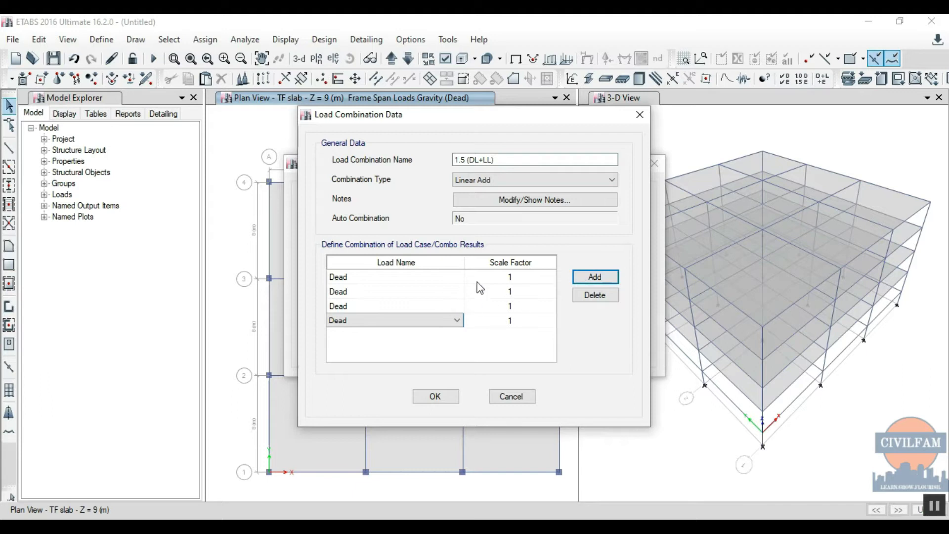
pyautogui.click(526, 276)
pyautogui.click(526, 275)
pyautogui.write('.5')
pyautogui.click(538, 293)
pyautogui.click(538, 292)
# Change the second load in the combination to Live and the third to super dead
pyautogui.click(406, 293)
pyautogui.click(445, 293)
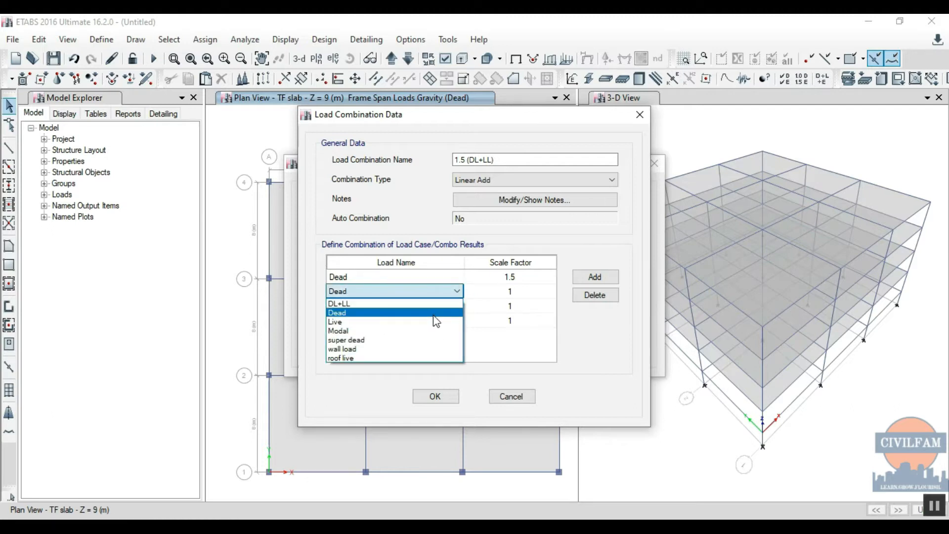
pyautogui.click(439, 321)
pyautogui.click(457, 306)
pyautogui.click(457, 307)
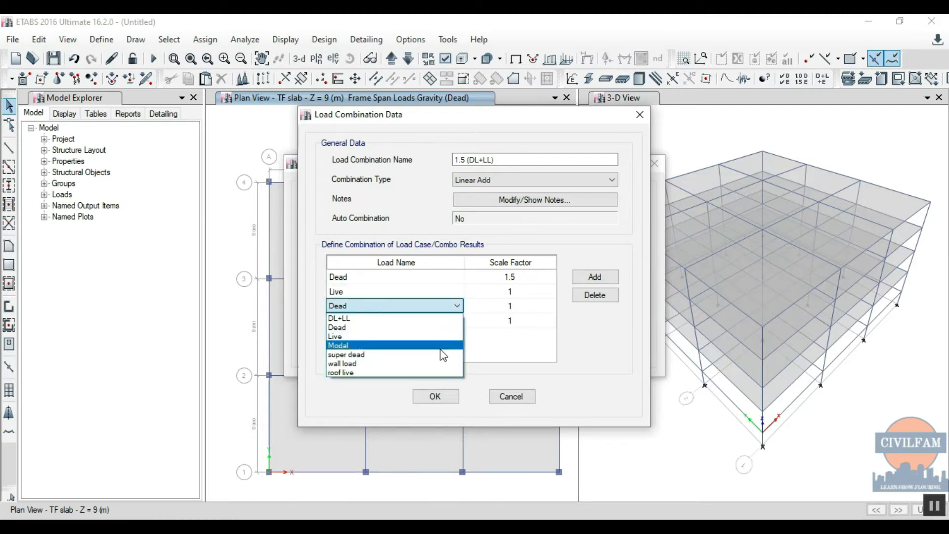
pyautogui.click(442, 355)
# Change the fourth load to wall load and add a fifth load set to roof live
pyautogui.click(449, 320)
pyautogui.click(449, 321)
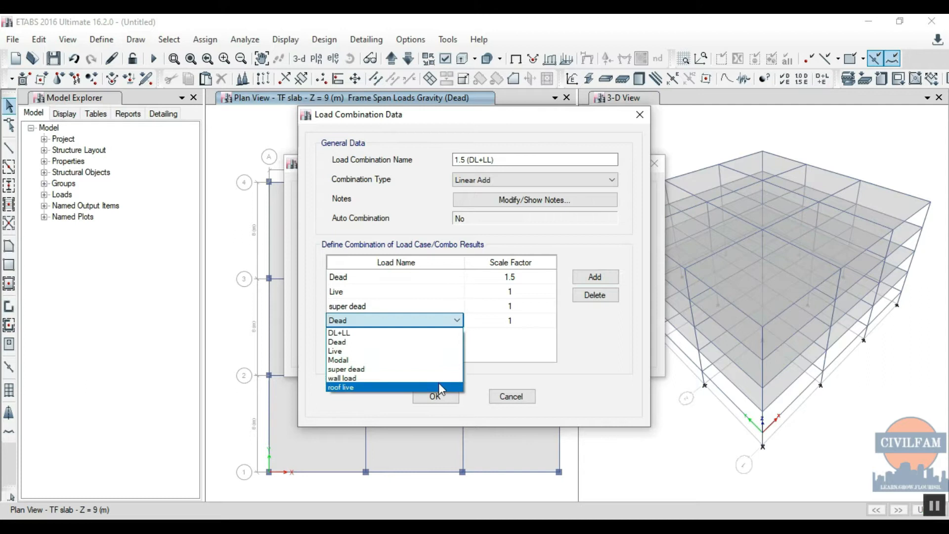
pyautogui.click(438, 380)
pyautogui.click(573, 281)
pyautogui.click(458, 335)
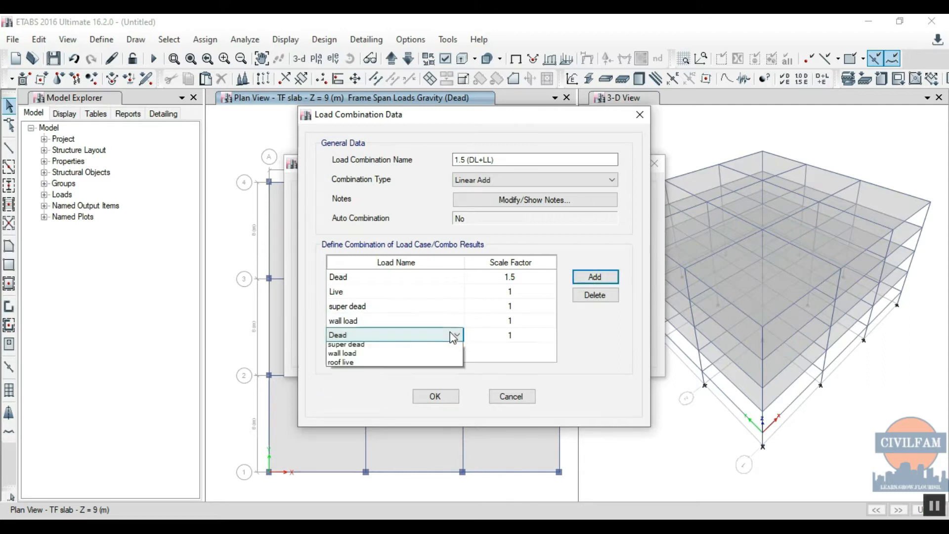
pyautogui.click(421, 401)
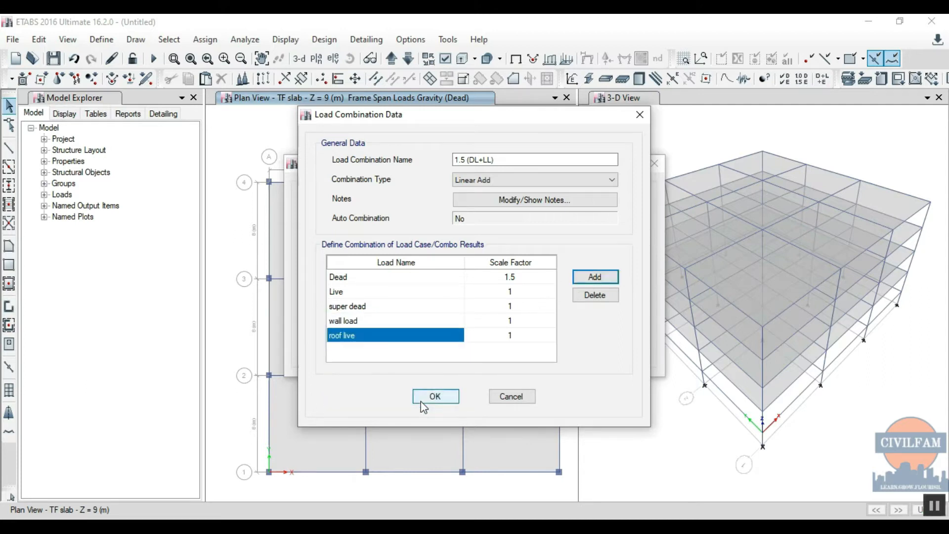
# Set the scale factors of Live, super dead, wall load and roof live to 1.5 and accept the combination
pyautogui.click(530, 289)
pyautogui.click(531, 291)
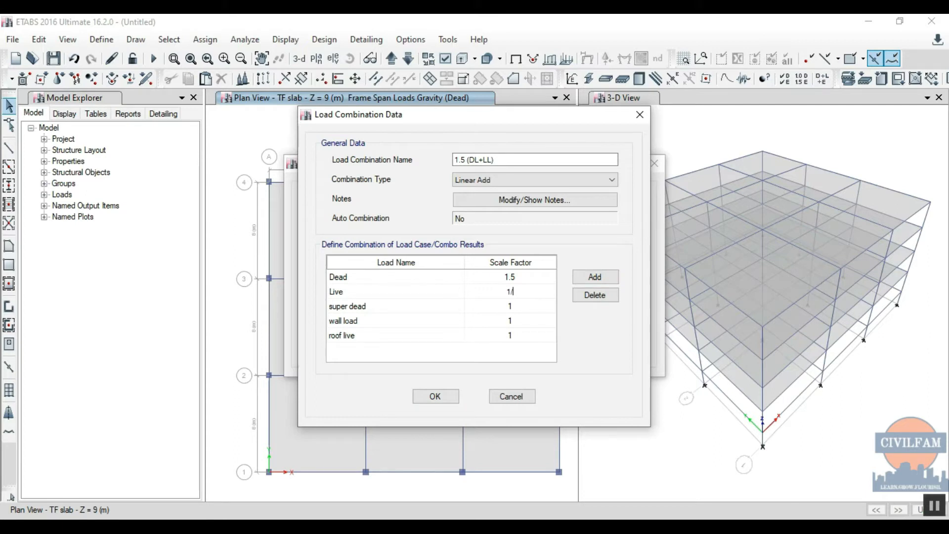
pyautogui.write('.5')
pyautogui.click(530, 306)
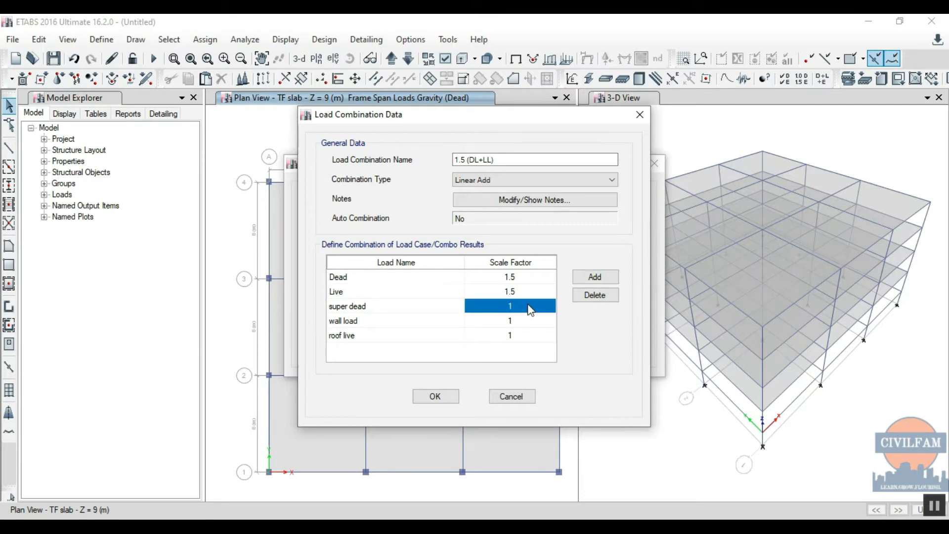
pyautogui.write('5.')
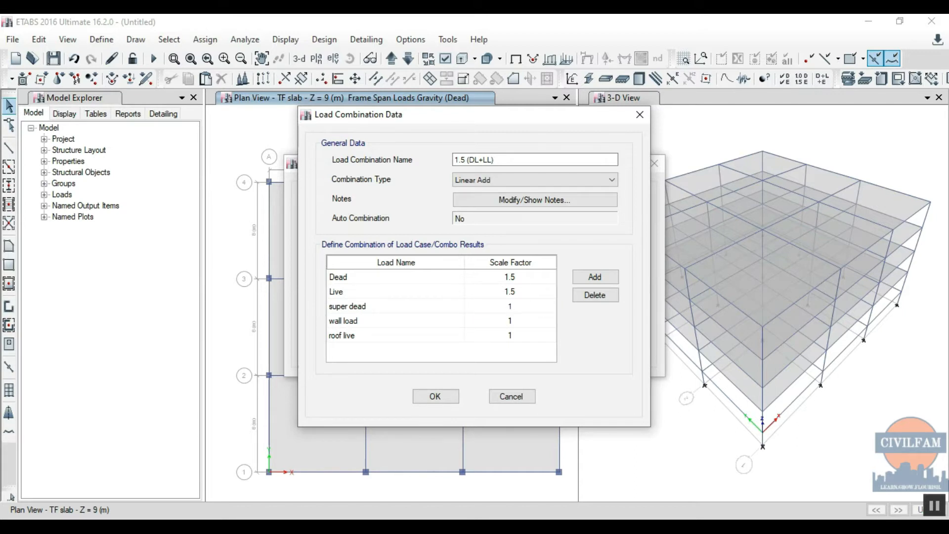
pyautogui.write('5')
pyautogui.click(528, 322)
pyautogui.write('1.')
pyautogui.click(519, 337)
pyautogui.write('1.')
pyautogui.click(435, 396)
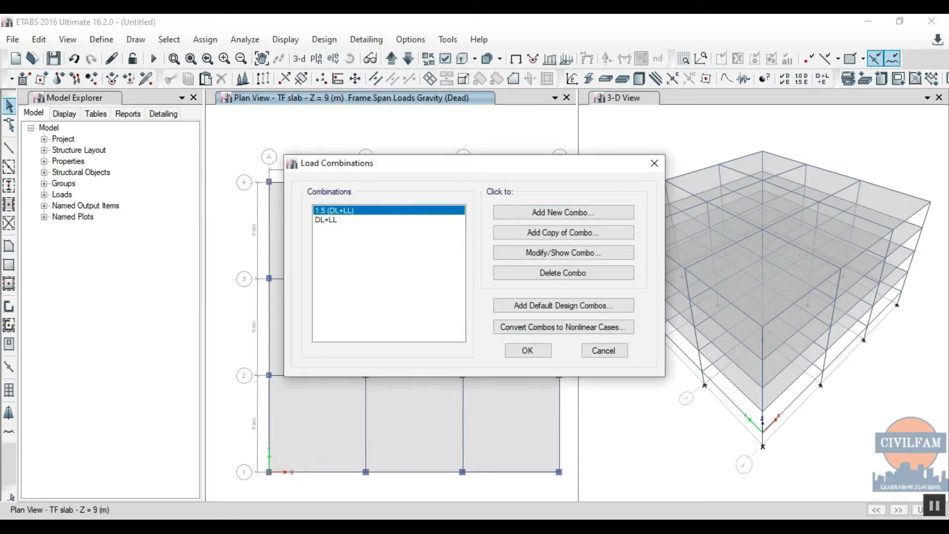
# Switch to IS.456.2000.pdf in the browser and go to page 81 to view Table 18, partial safety factors for loads
pyautogui.moveTo(561, 527)
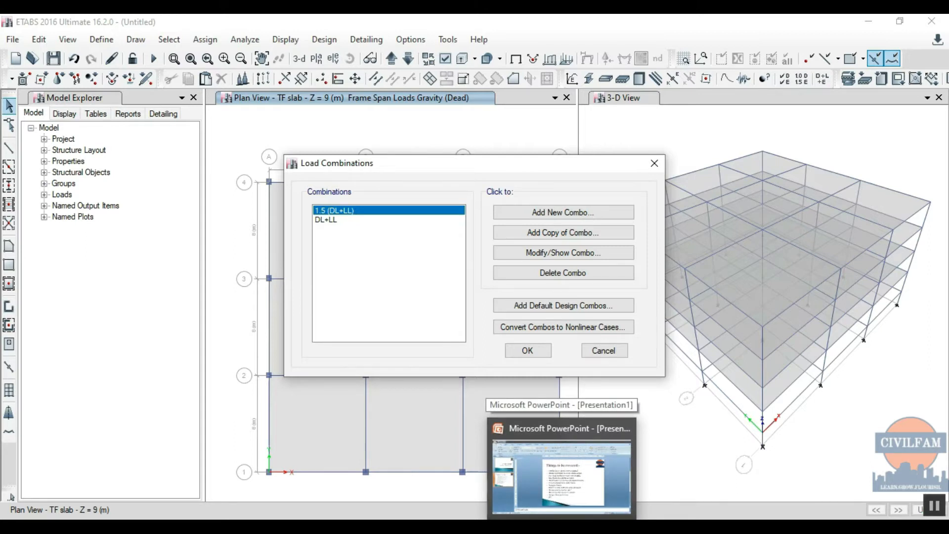
pyautogui.click(590, 527)
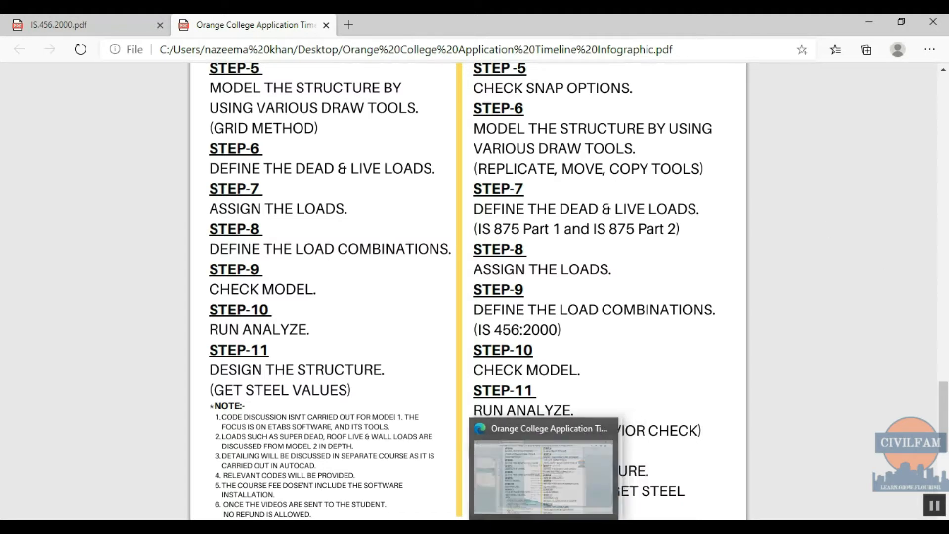
pyautogui.click(106, 19)
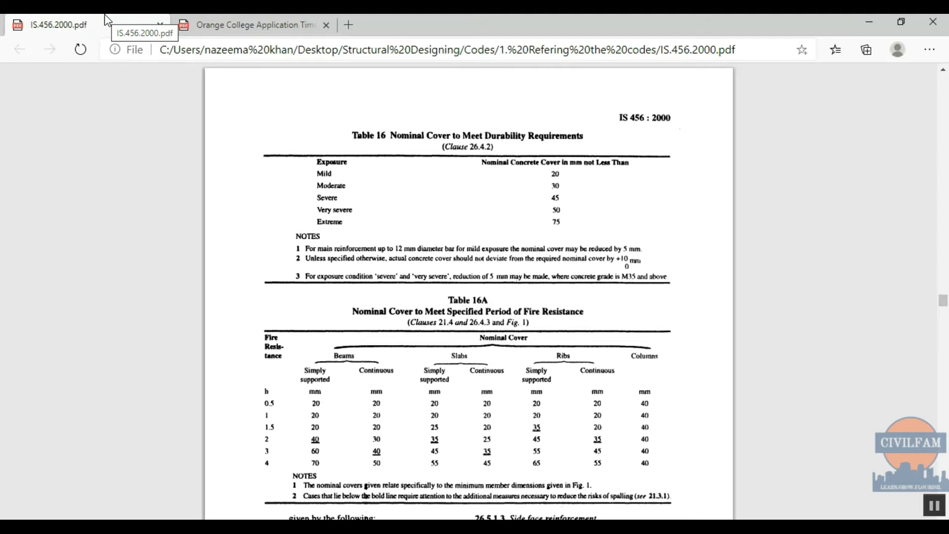
pyautogui.click(20, 74)
pyautogui.write('81')
pyautogui.press('Return')
pyautogui.scroll(-4, 311, 205)
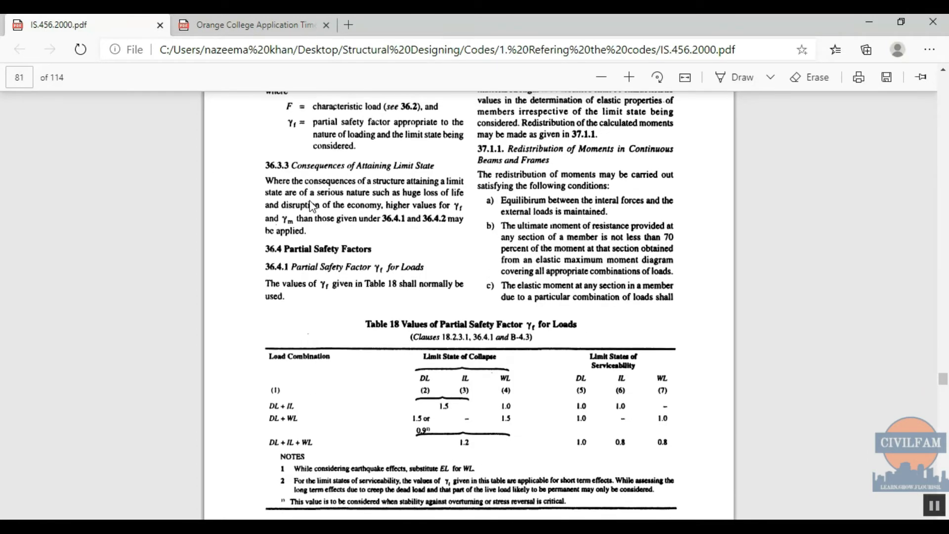
pyautogui.scroll(-5, 311, 205)
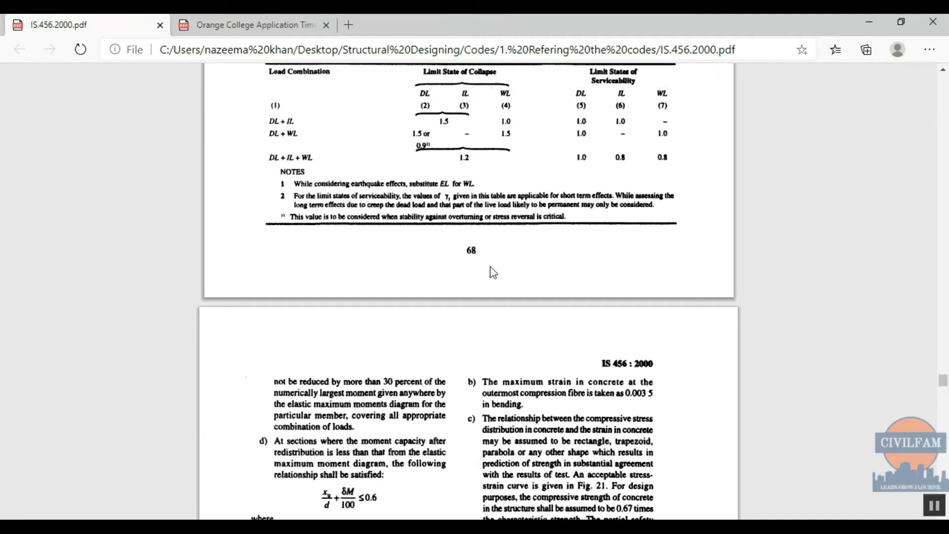
pyautogui.scroll(3, 375, 224)
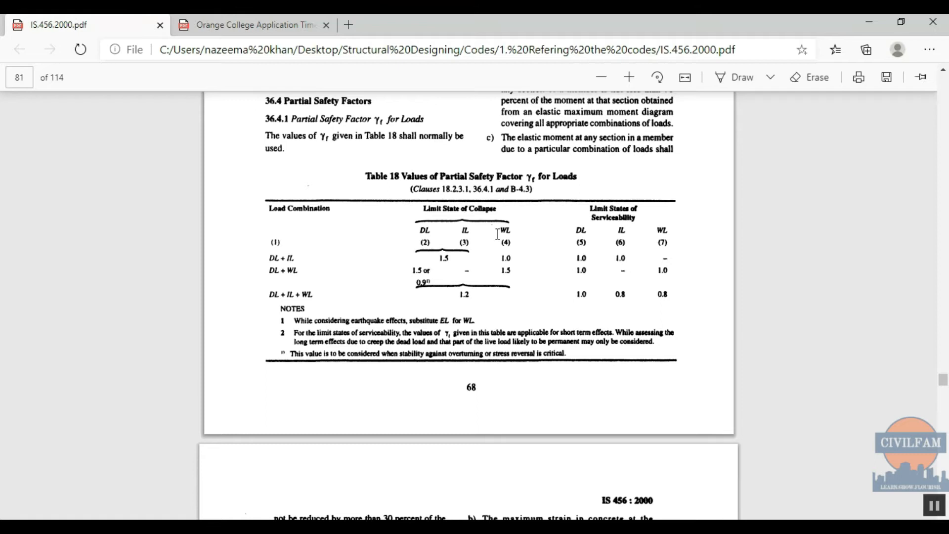
# Examine the serviceability and collapse limit state headings in Table 18 and the collapse factor for DL + IL
pyautogui.moveTo(591, 218); pyautogui.dragTo(637, 224)
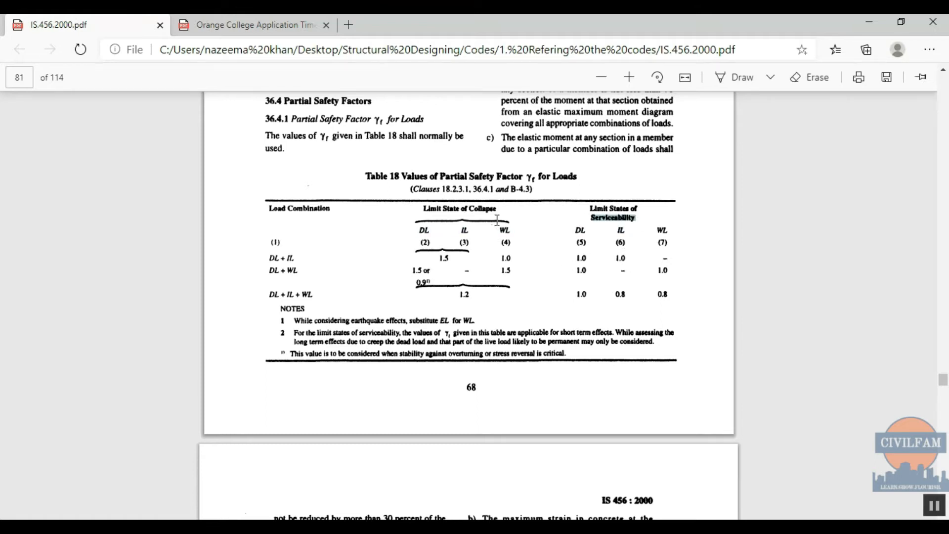
pyautogui.moveTo(470, 210); pyautogui.dragTo(511, 215)
pyautogui.click(466, 248)
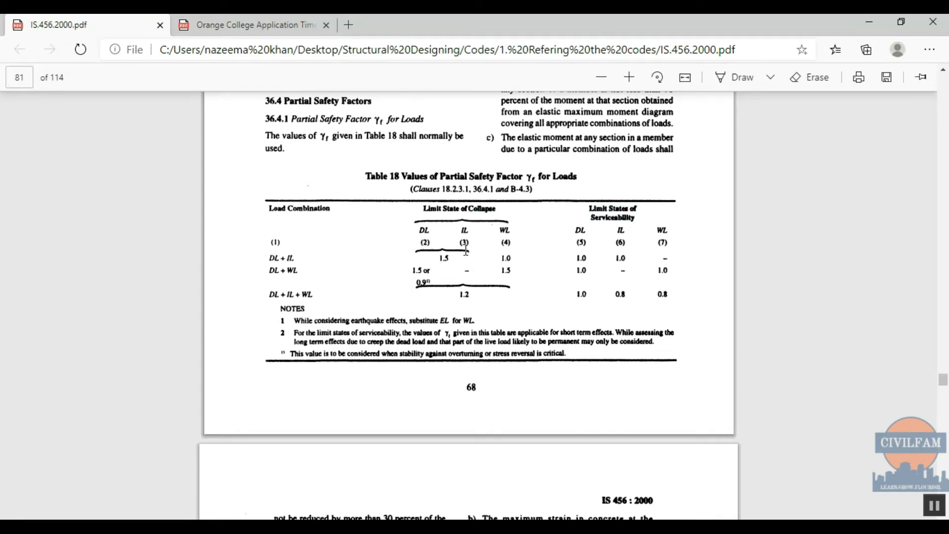
pyautogui.doubleClick(506, 259)
pyautogui.moveTo(452, 257); pyautogui.dragTo(418, 259)
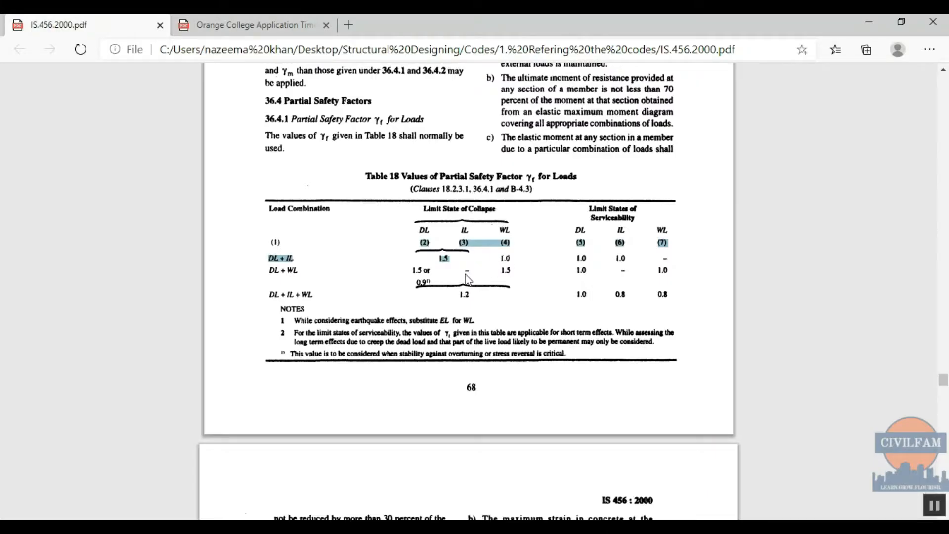
pyautogui.click(469, 277)
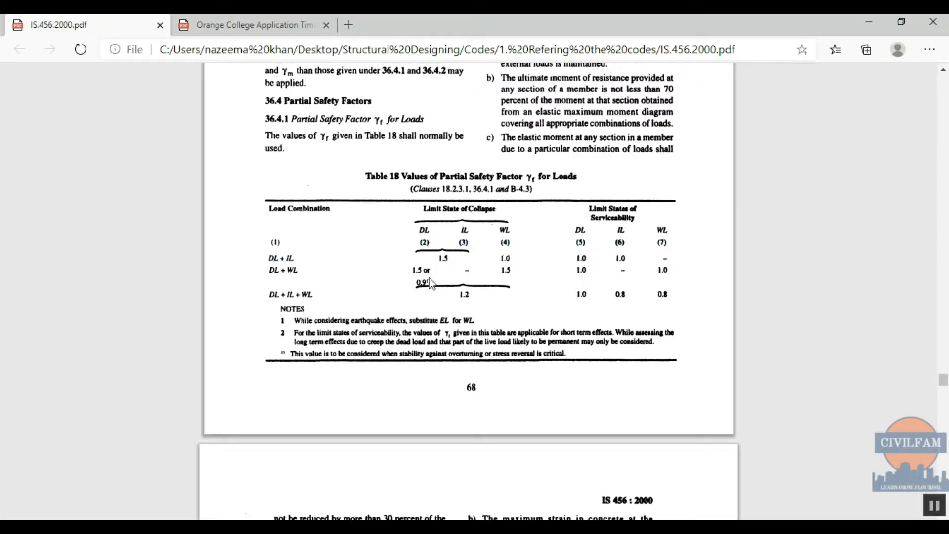
# Switch back to ETABS and add the default design combinations for Concrete Frame Design
pyautogui.click(588, 527)
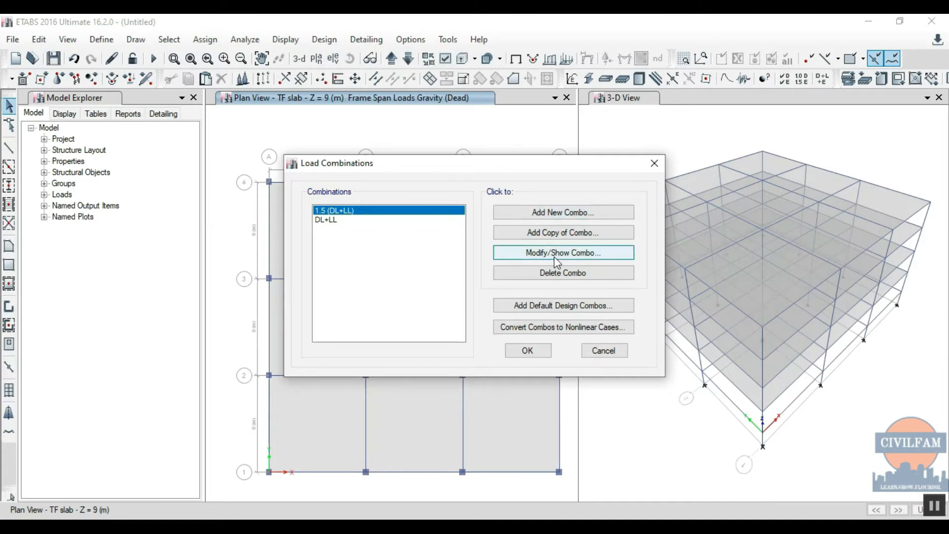
pyautogui.click(568, 310)
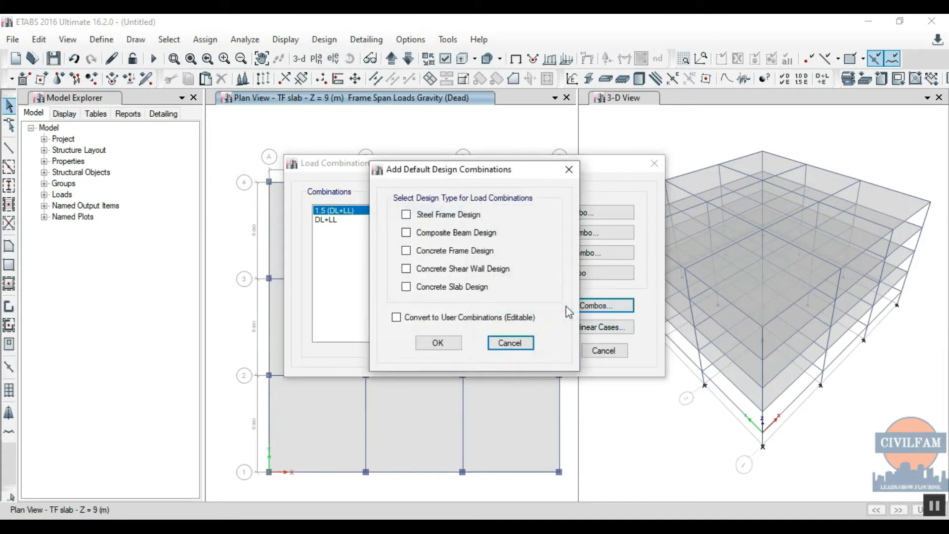
pyautogui.click(407, 252)
pyautogui.click(438, 343)
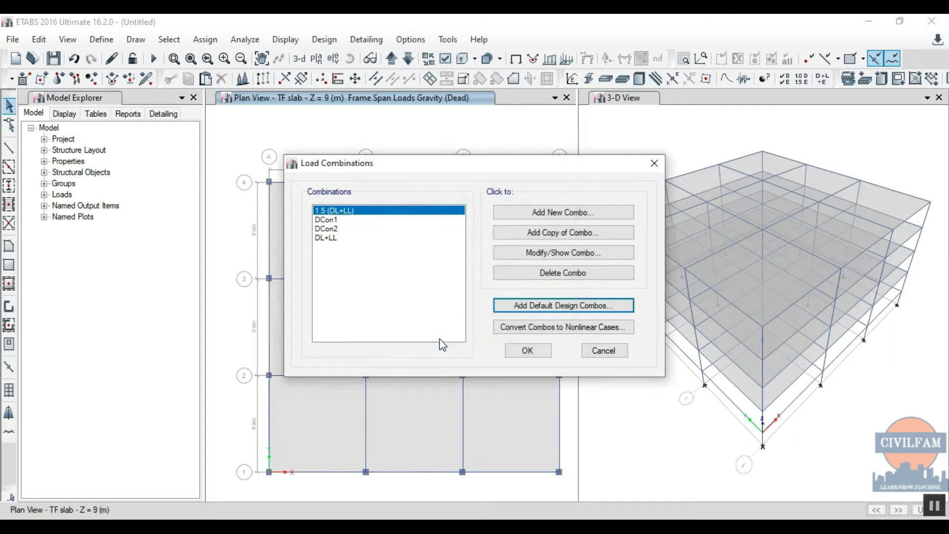
# Open the default combination DCon2 and review its loads and scale factors
pyautogui.click(337, 228)
pyautogui.doubleClick(338, 230)
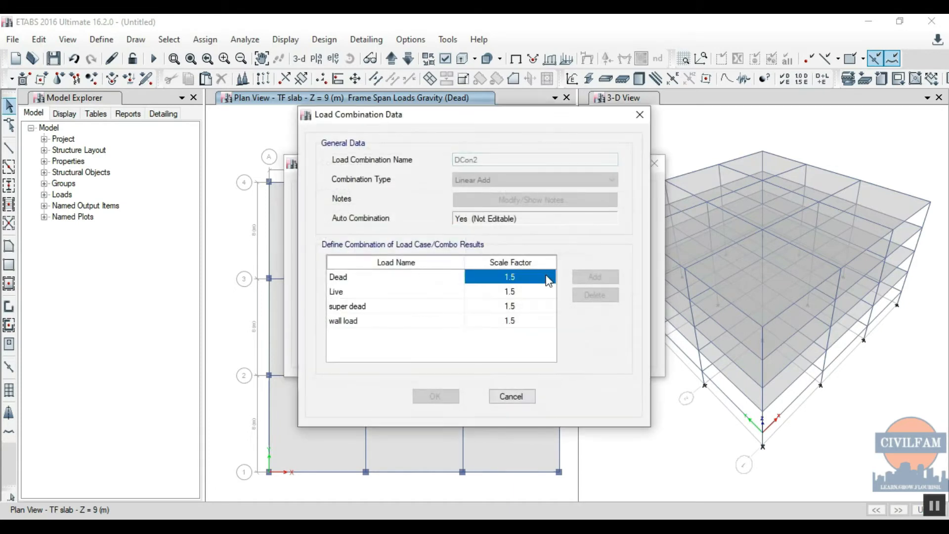
pyautogui.click(325, 293)
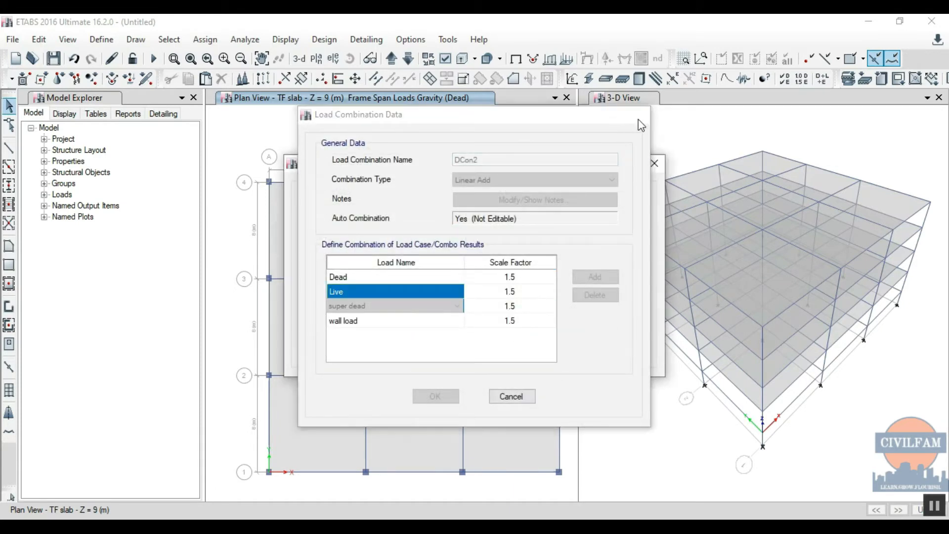
# Close the DCon2 data and delete the default design combinations DCon1 and DCon2
pyautogui.click(640, 115)
pyautogui.click(332, 221)
pyautogui.keyDown('shift'); pyautogui.click(332, 228); pyautogui.keyUp('shift')
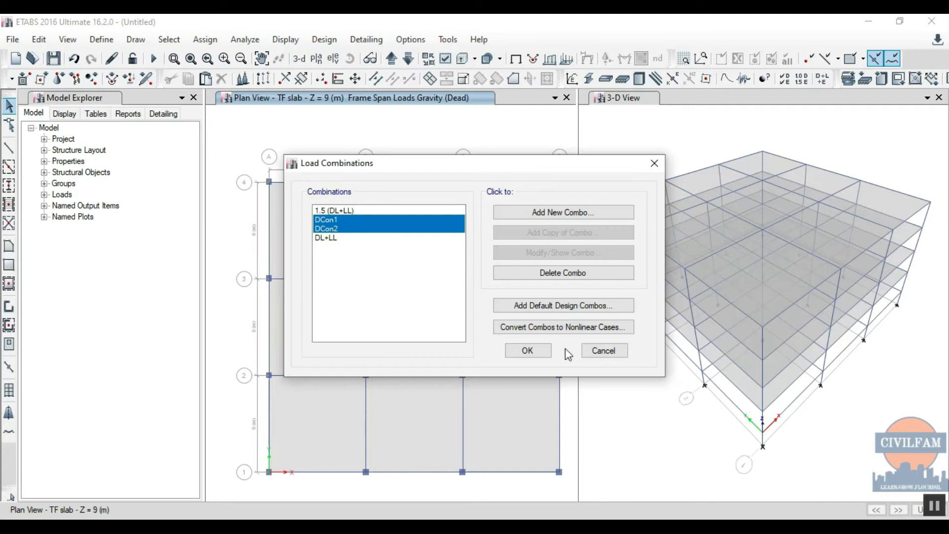
pyautogui.click(558, 272)
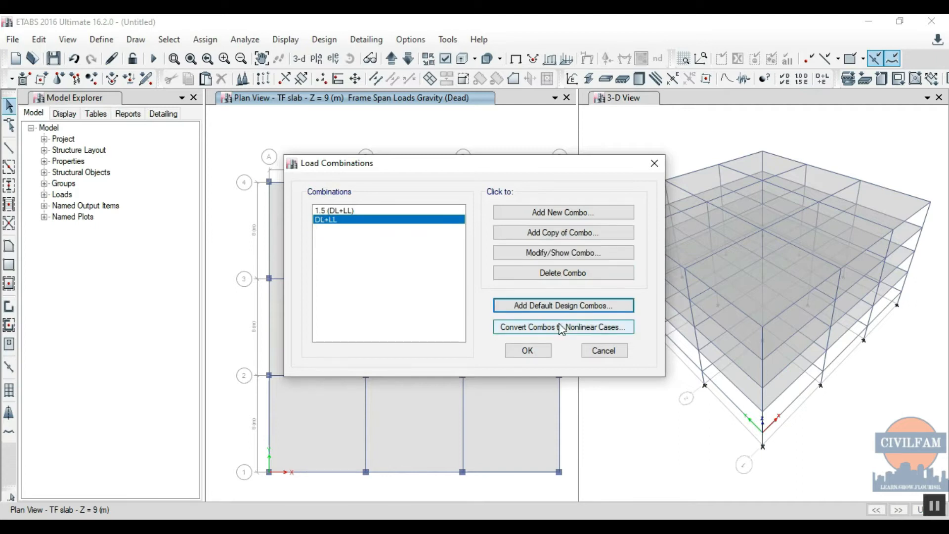
# Add default design combinations for Concrete Frame Design, converted to editable user combinations
pyautogui.click(557, 305)
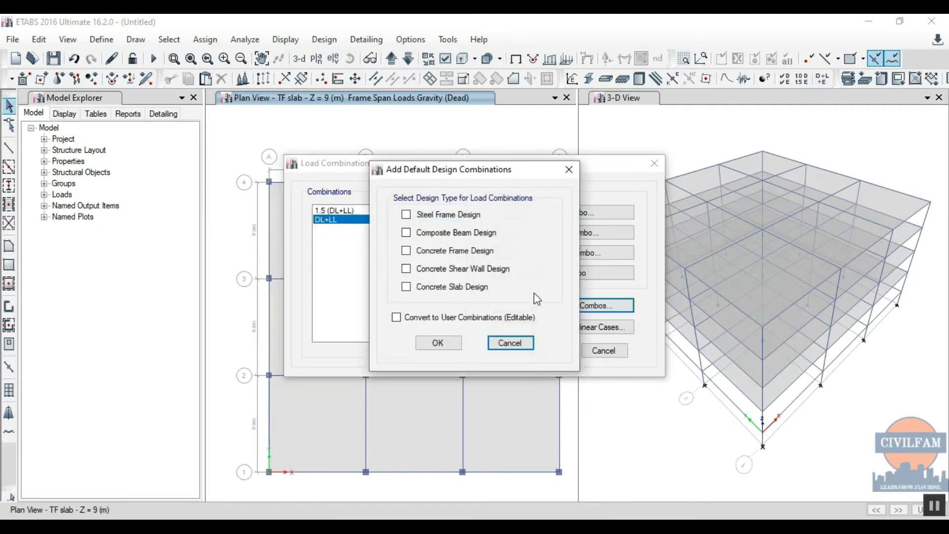
pyautogui.click(405, 251)
pyautogui.click(396, 317)
pyautogui.click(441, 346)
# Open the user combination UDCon1 and review its load names and scale factors
pyautogui.doubleClick(346, 230)
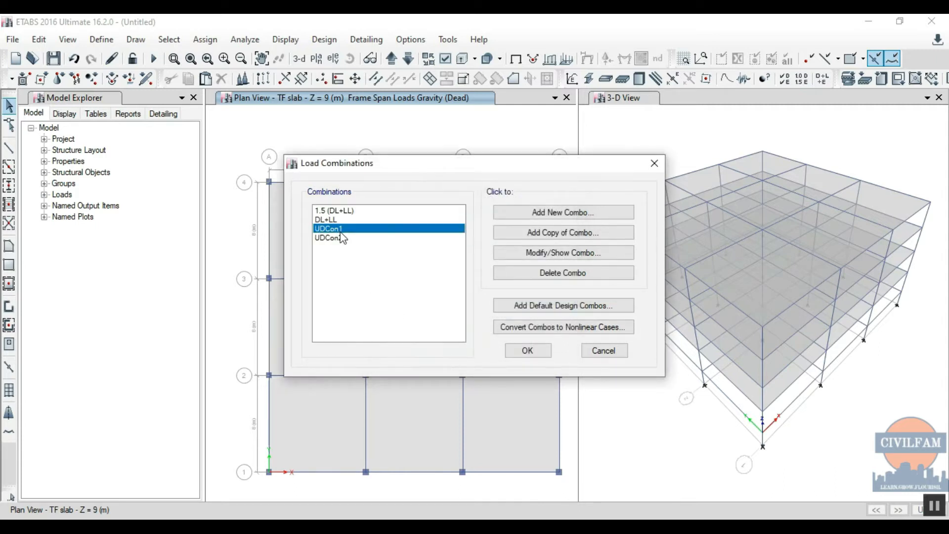
pyautogui.click(498, 291)
pyautogui.click(516, 277)
pyautogui.click(512, 291)
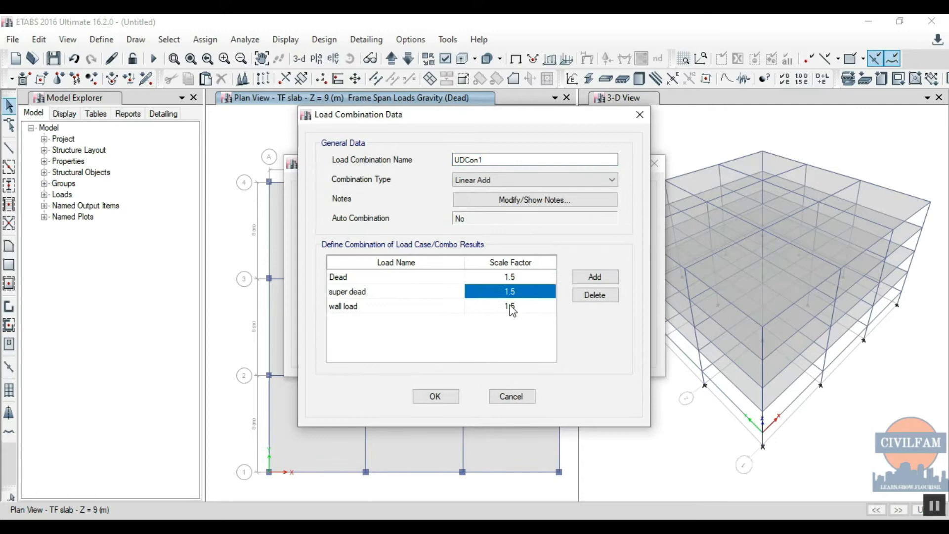
pyautogui.click(509, 305)
pyautogui.click(414, 277)
pyautogui.click(379, 293)
pyautogui.click(374, 304)
pyautogui.click(635, 123)
pyautogui.click(640, 114)
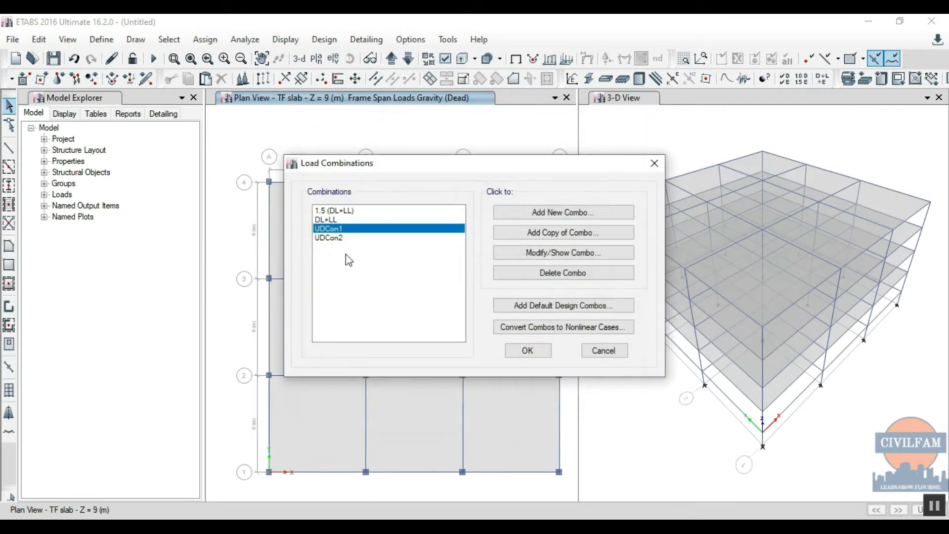
# Reopen UDCon1, add an extra load row to view the available load names, and cancel the edit
pyautogui.doubleClick(349, 229)
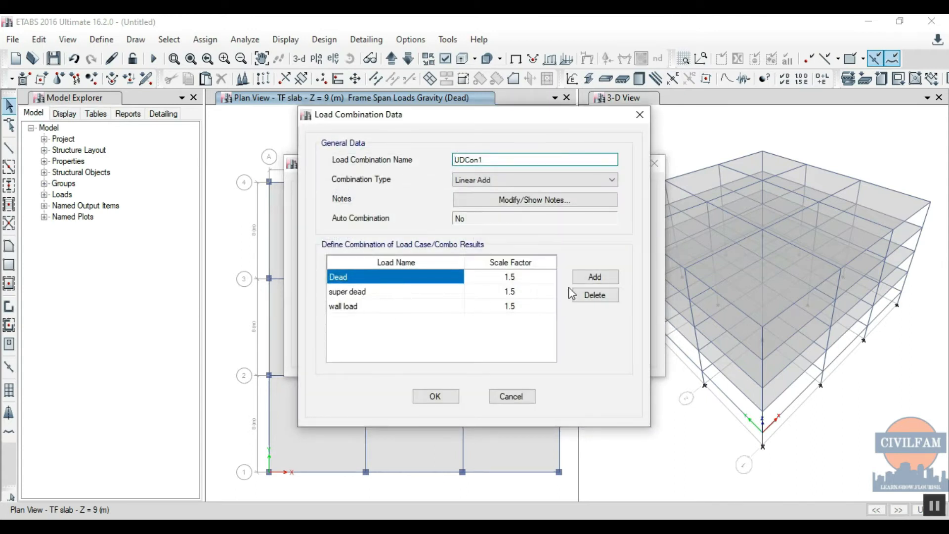
pyautogui.click(595, 278)
pyautogui.click(440, 322)
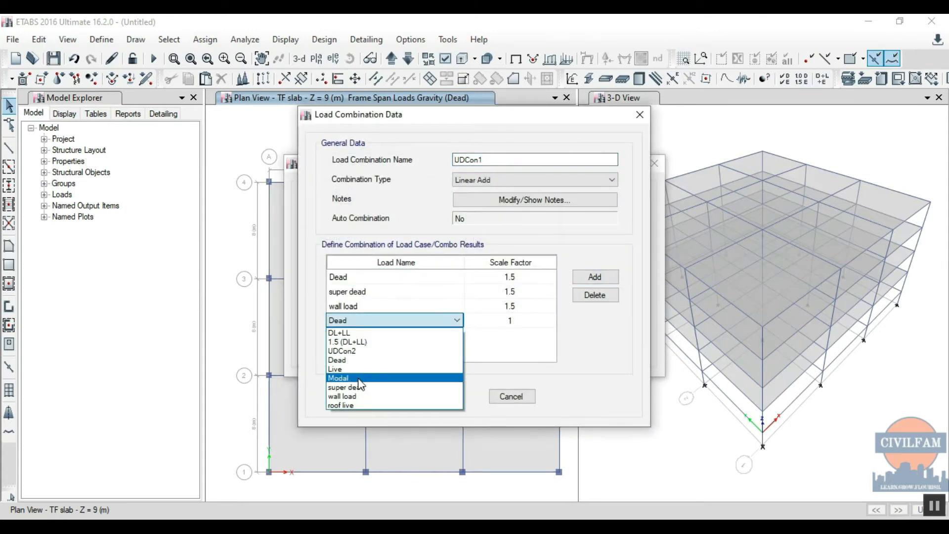
pyautogui.click(596, 378)
pyautogui.click(511, 396)
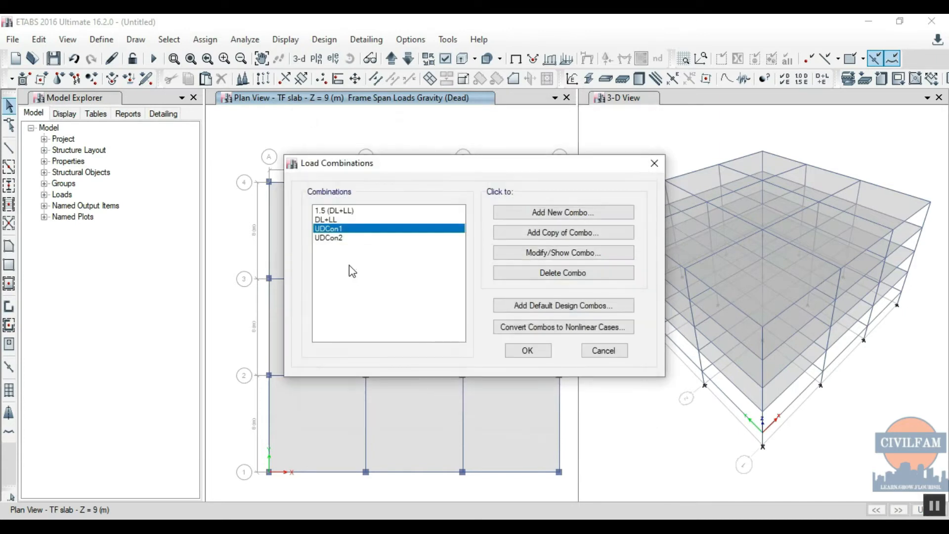
# Delete the combinations UDCon1 and UDCon2 and accept the remaining load combinations
pyautogui.click(345, 229)
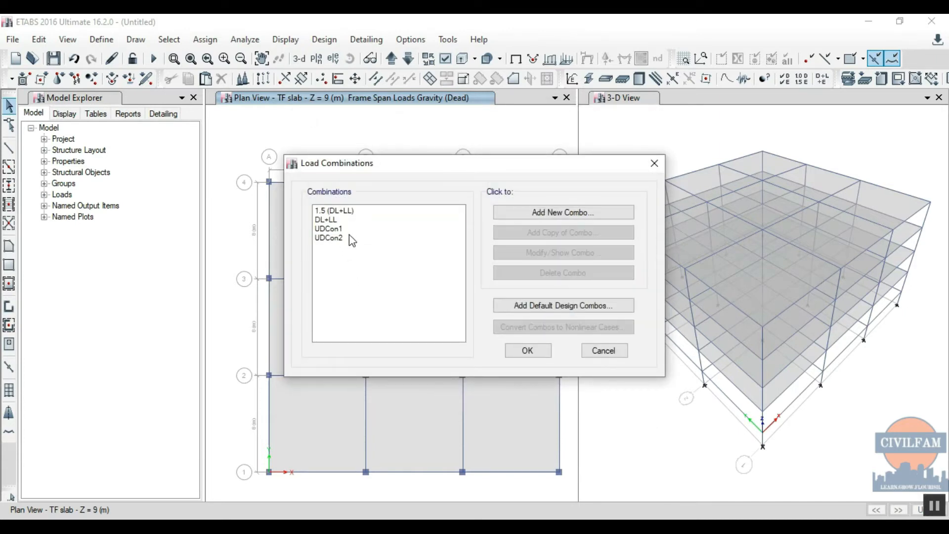
pyautogui.click(332, 229)
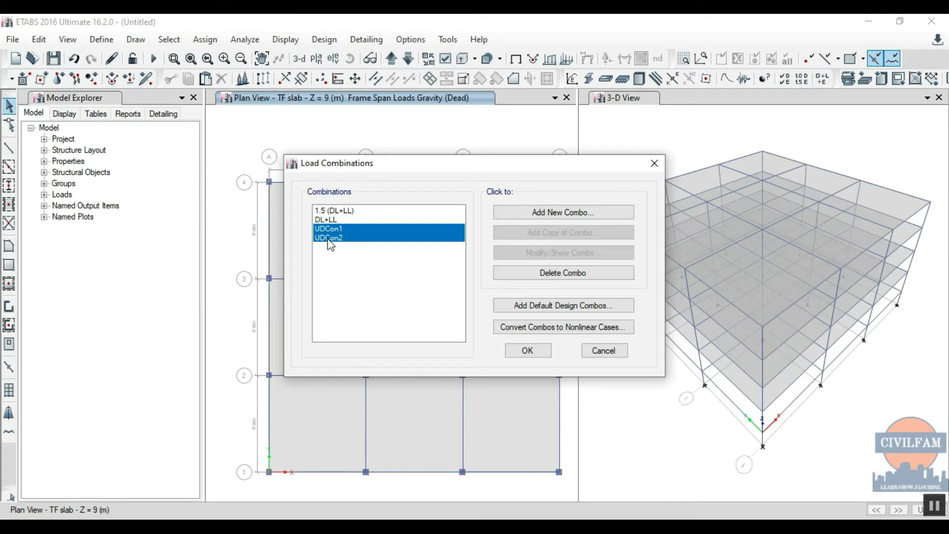
pyautogui.click(568, 273)
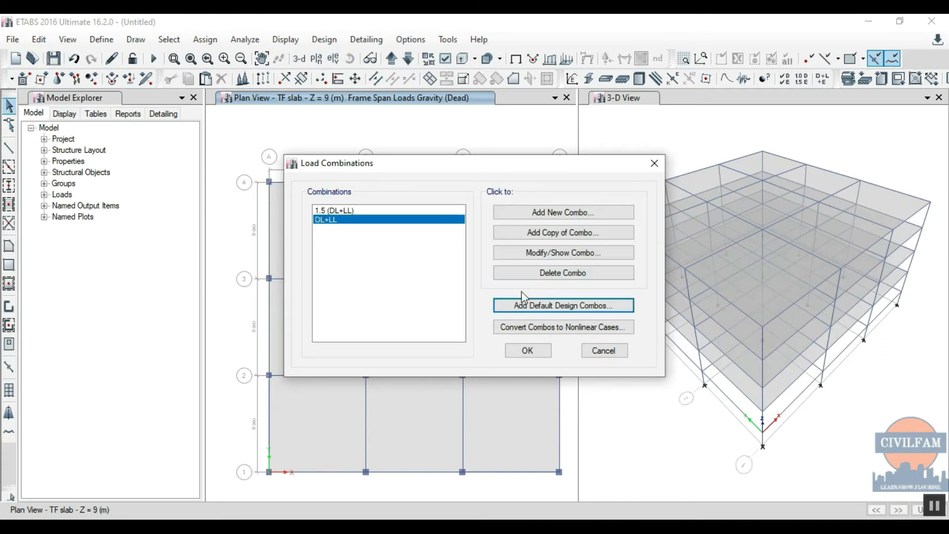
pyautogui.click(533, 352)
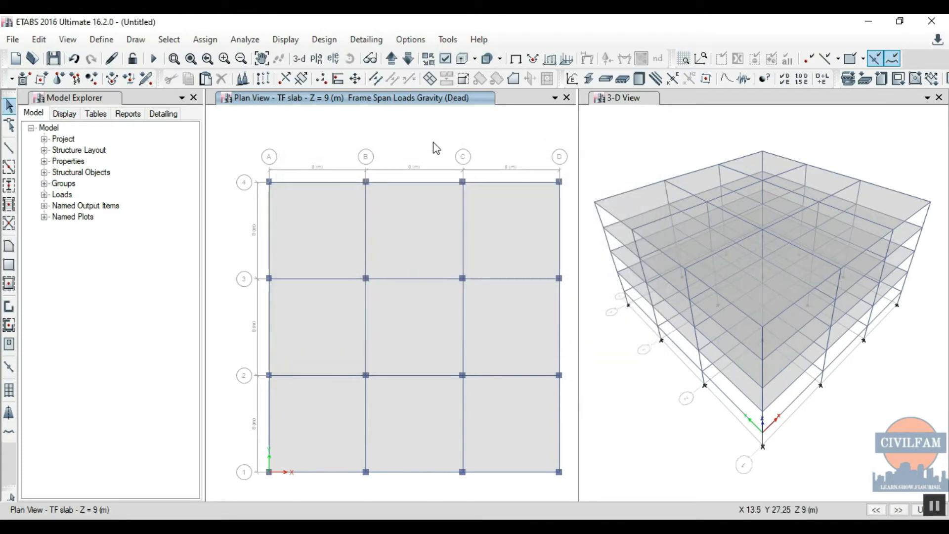
# Switch to the Orange College Application Timeline Infographic PDF in the browser to view the modelling steps, and return to ETABS
pyautogui.hotkey('alt', 'Tab')
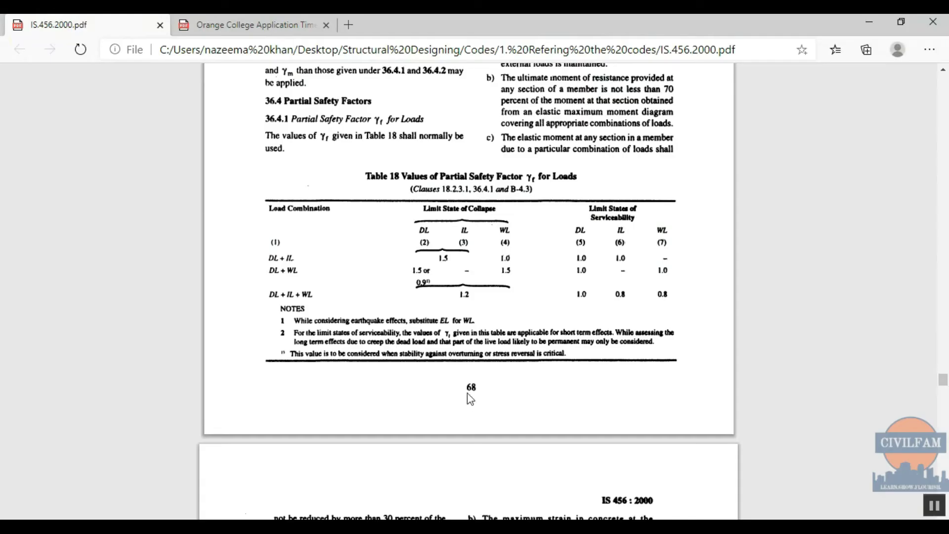
pyautogui.click(255, 17)
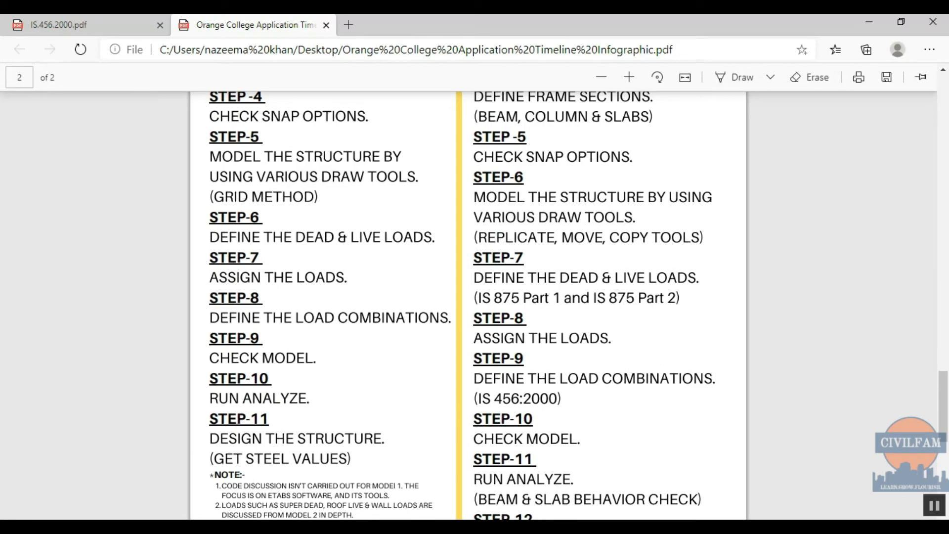
pyautogui.hotkey('alt', 'Tab')
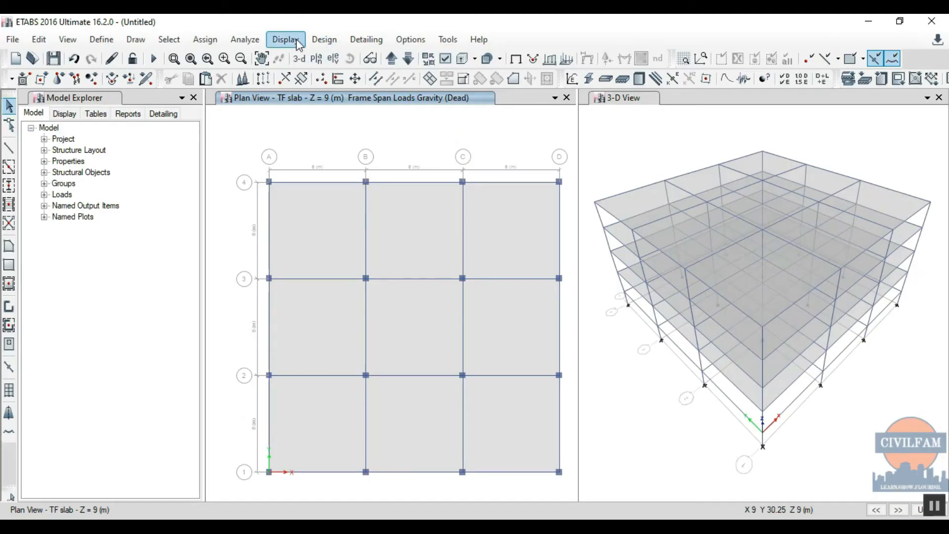
# Run the model check with all joint, frame, shell, meshing, loading and self-mass checks enabled, and close the report
pyautogui.click(256, 44)
pyautogui.click(262, 57)
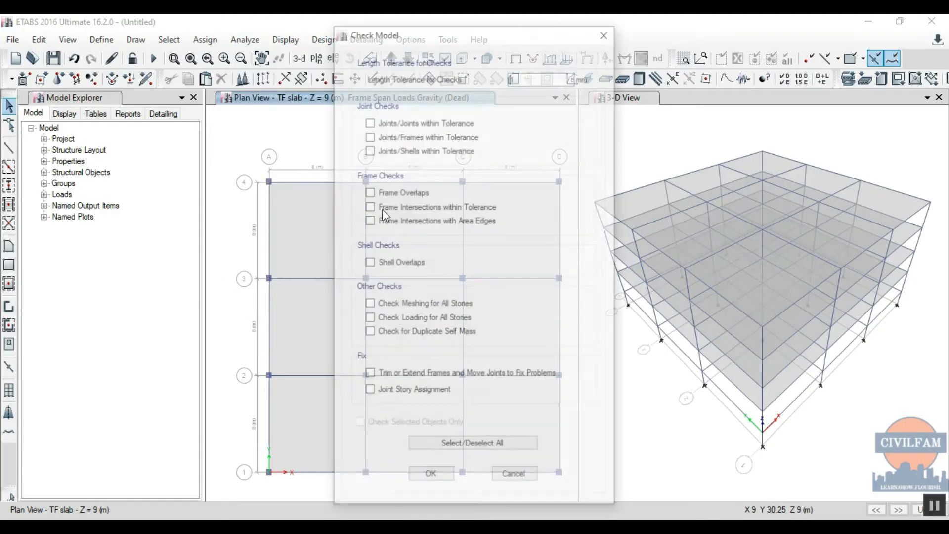
pyautogui.click(433, 444)
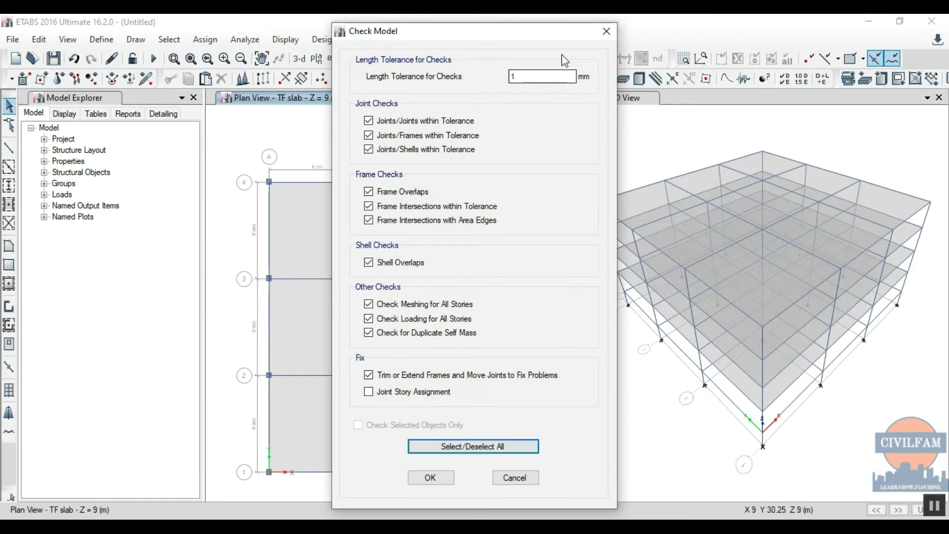
pyautogui.click(435, 477)
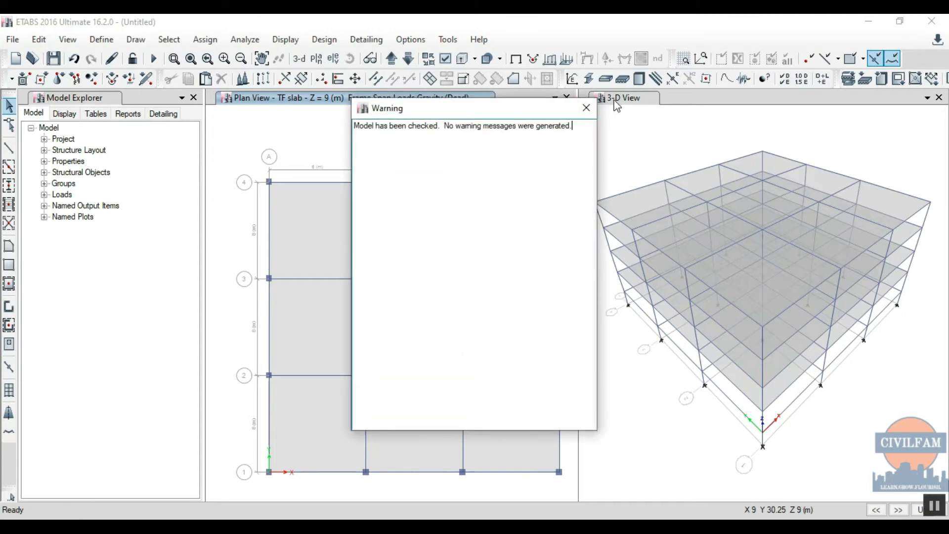
pyautogui.click(587, 108)
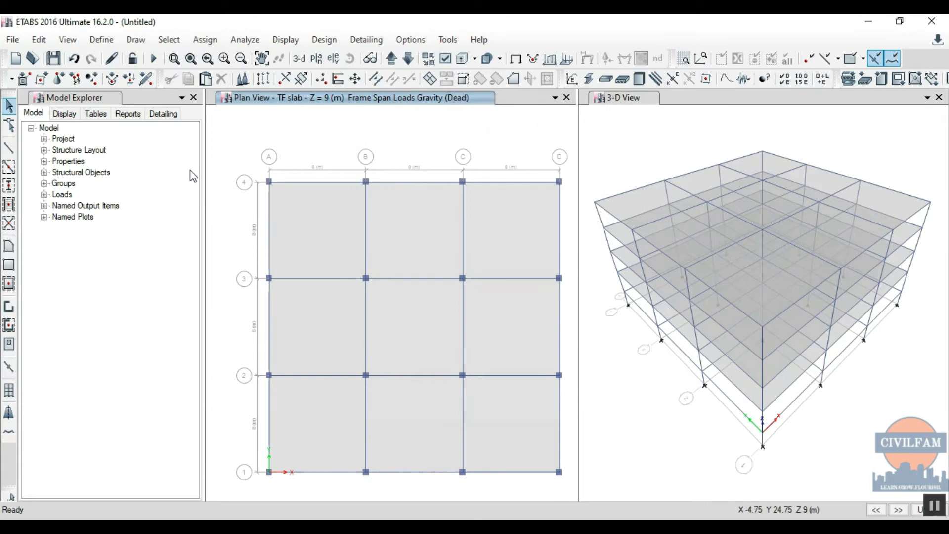
# Select all objects across the whole plan, inspect them in the 3-D view, and clear the selection
pyautogui.moveTo(249, 157); pyautogui.dragTo(585, 493)
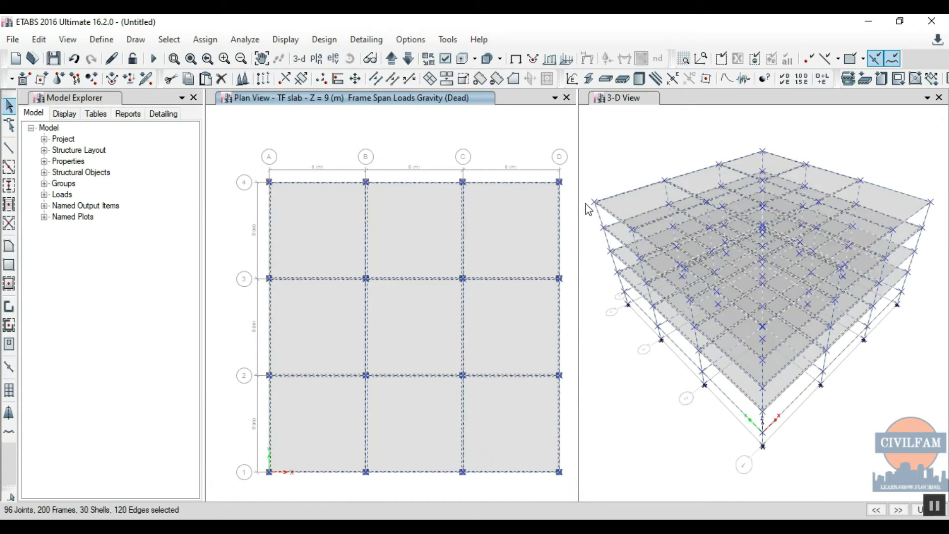
pyautogui.scroll(5, 593, 202)
pyautogui.scroll(-5, 613, 203)
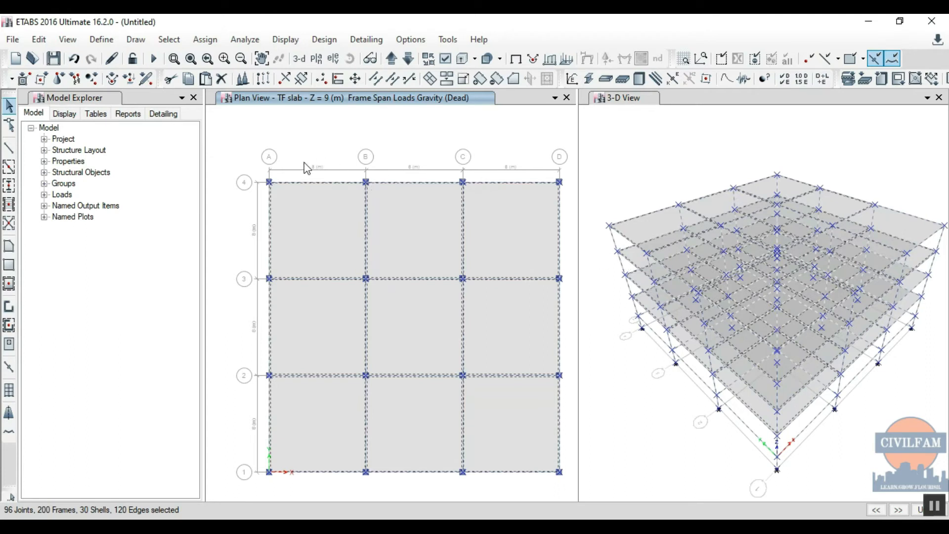
pyautogui.hotkey('ctrl', 'q')
# Reshape the slab panel between grids A–B and 3–4 by moving its B-4 corner about 0.5 m along grid B to Y 23.5 m
pyautogui.scroll(3, 304, 163)
pyautogui.click(417, 247)
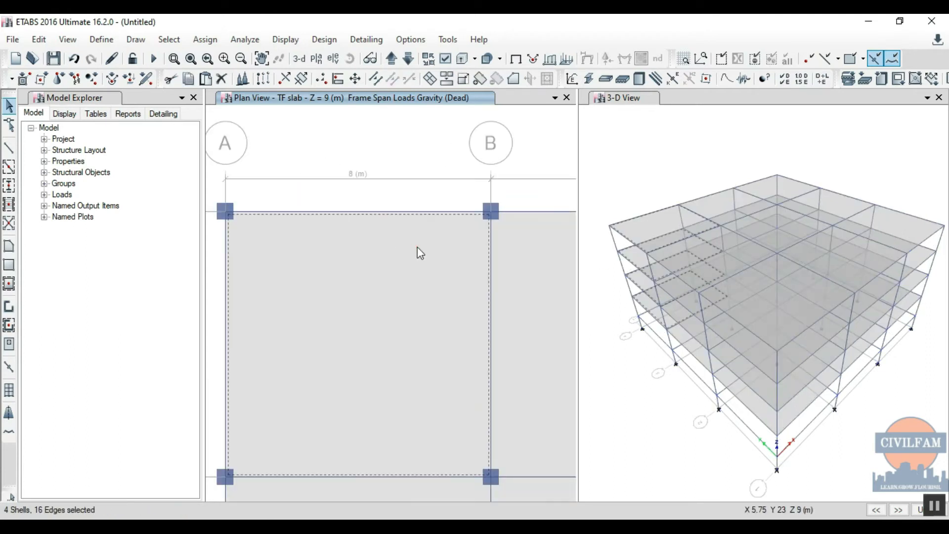
pyautogui.click(8, 125)
pyautogui.click(402, 311)
pyautogui.moveTo(491, 212); pyautogui.dragTo(489, 228)
pyautogui.press('Escape')
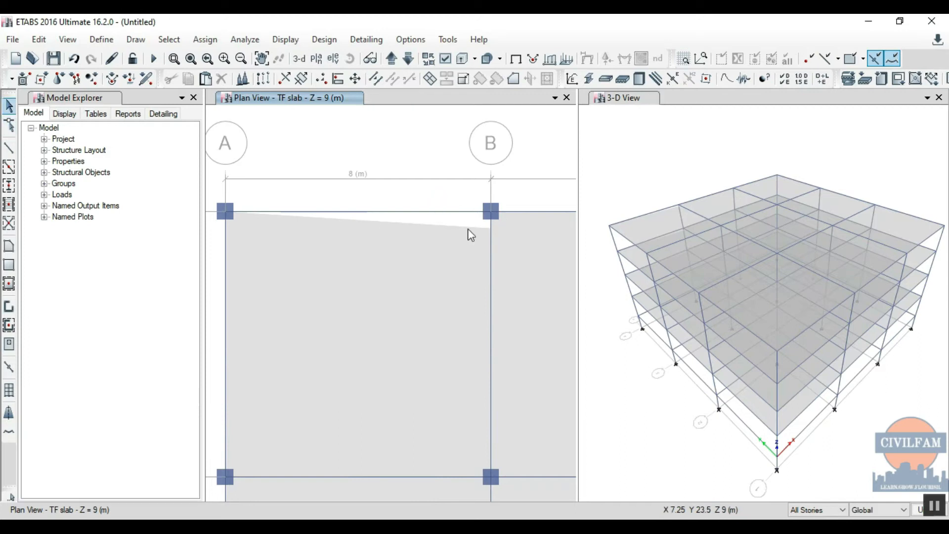
# Examine the reshaped slab edge along grid 4 between grids A and B, close up and at full plan scale
pyautogui.scroll(-3, 365, 224)
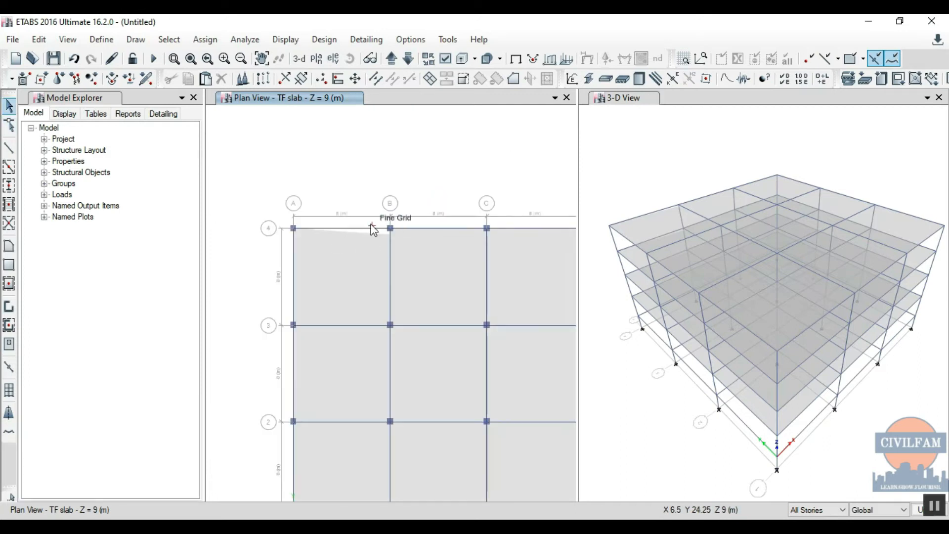
pyautogui.scroll(3, 373, 230)
pyautogui.scroll(-3, 346, 262)
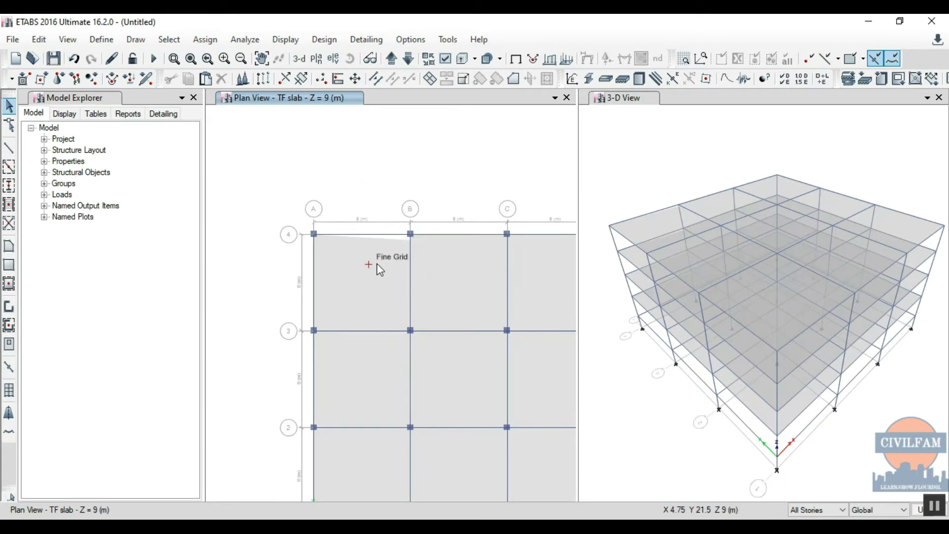
pyautogui.scroll(3, 408, 203)
pyautogui.scroll(-3, 396, 208)
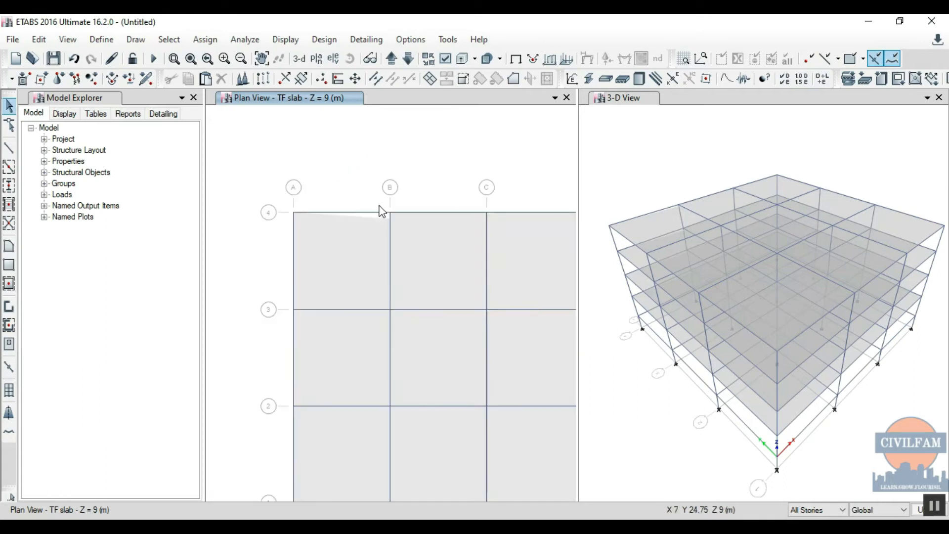
pyautogui.scroll(-5, 329, 205)
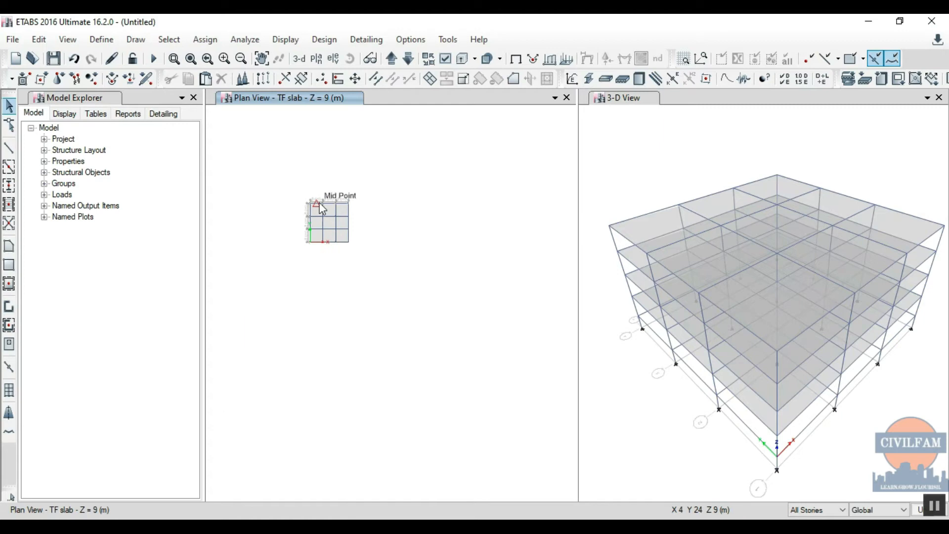
pyautogui.scroll(5, 320, 203)
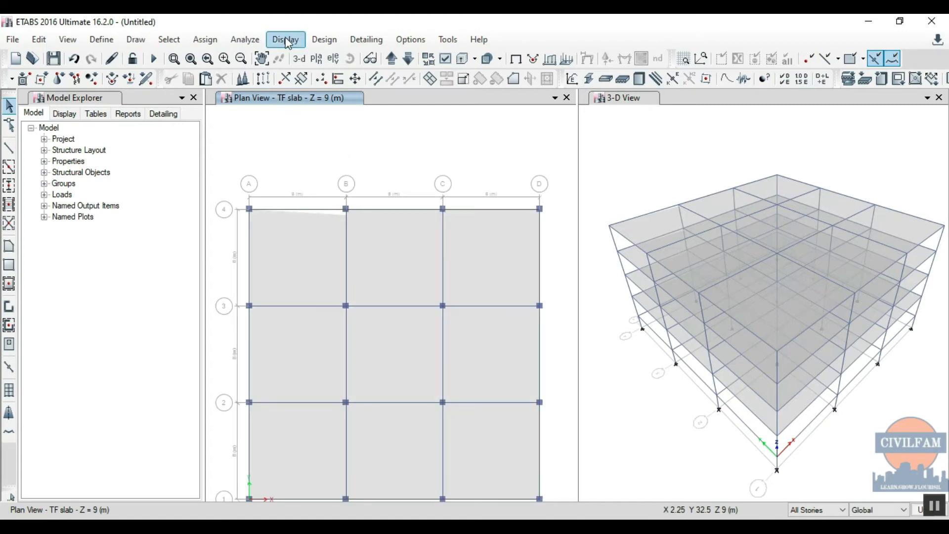
# Run the model check with a 100 mm length tolerance and no automatic trim or extend fix, and review the warnings
pyautogui.click(245, 39)
pyautogui.click(287, 57)
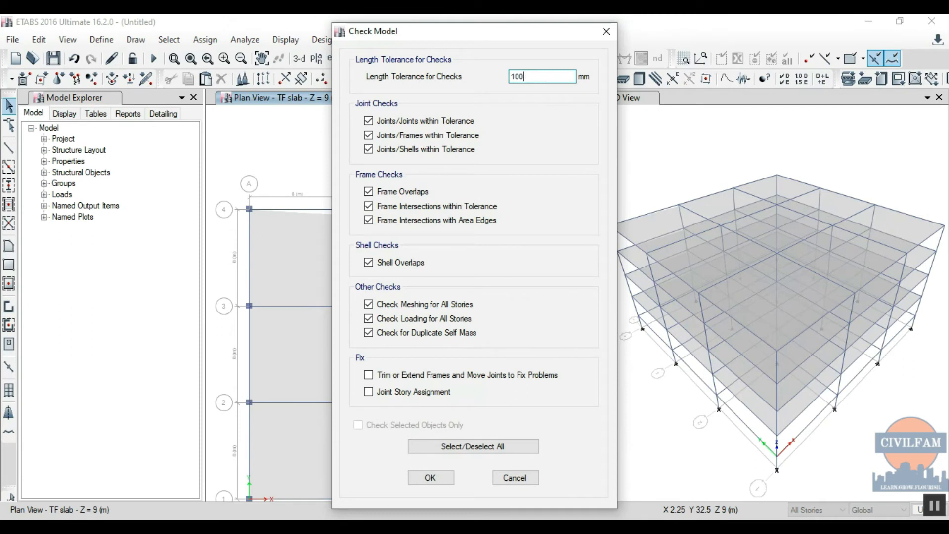
pyautogui.click(424, 478)
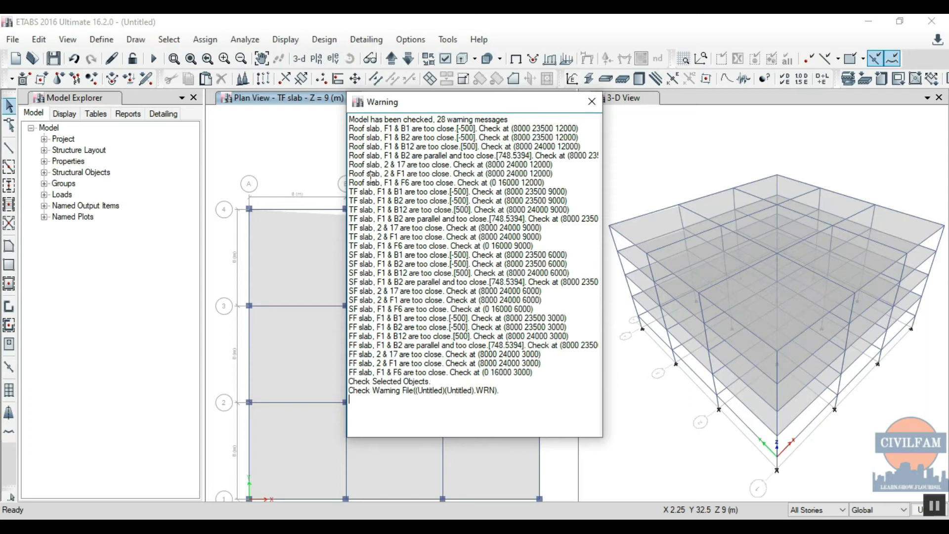
pyautogui.moveTo(437, 108); pyautogui.dragTo(557, 118)
pyautogui.click(714, 113)
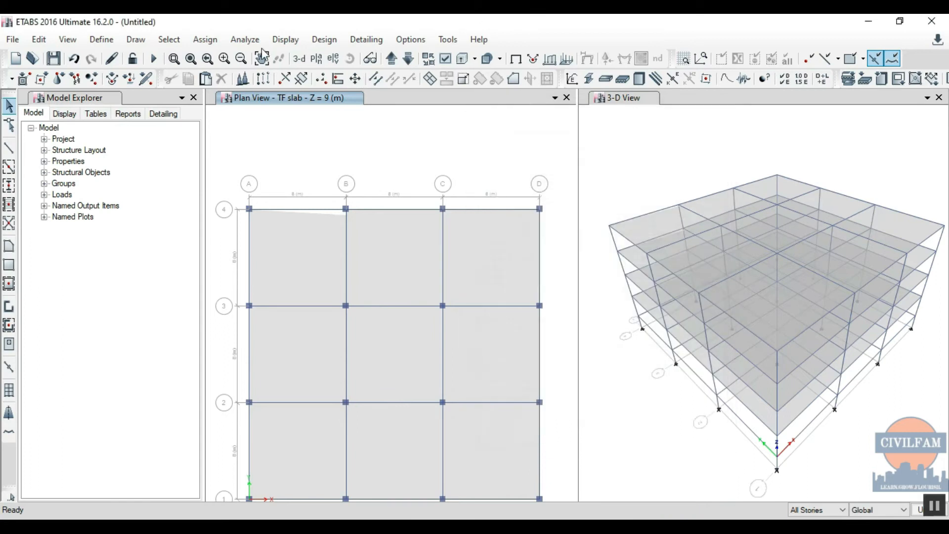
# Select the objects flagged by the model check and examine the joints near grid intersection B-4 in plan
pyautogui.click(168, 39)
pyautogui.click(198, 121)
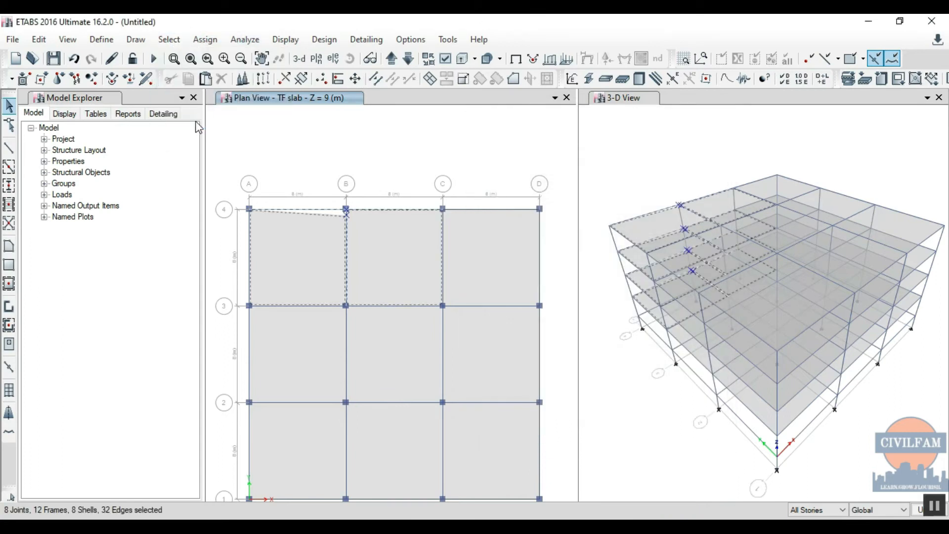
pyautogui.scroll(5, 344, 205)
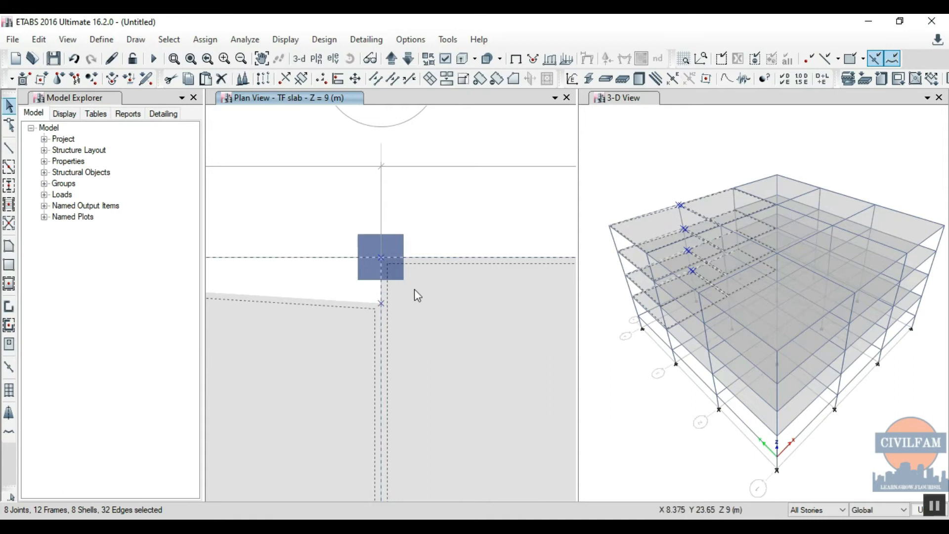
pyautogui.scroll(-3, 414, 289)
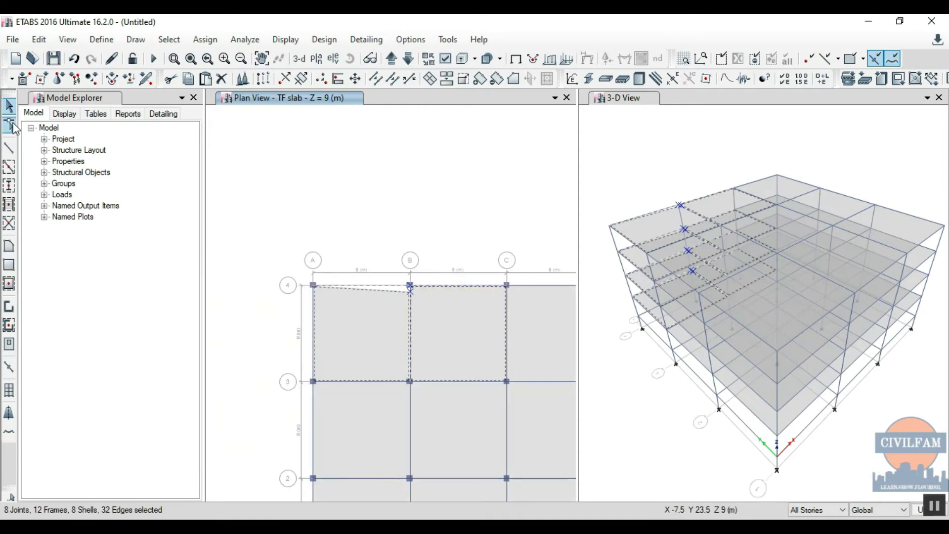
# Clear the selection and reshape the slab panel between grids A–B and 3–4, moving its displaced corner back to grid intersection B-4
pyautogui.hotkey('ctrl', 'q')
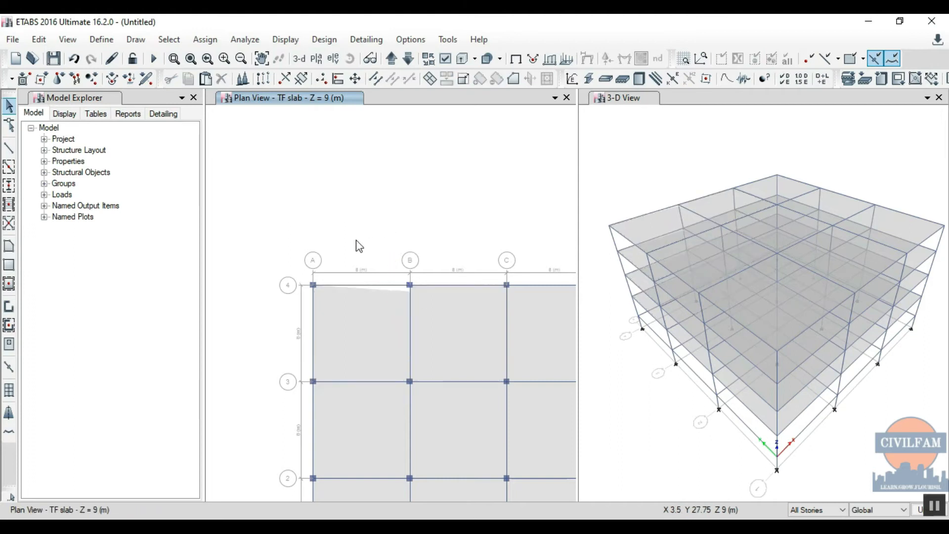
pyautogui.click(9, 125)
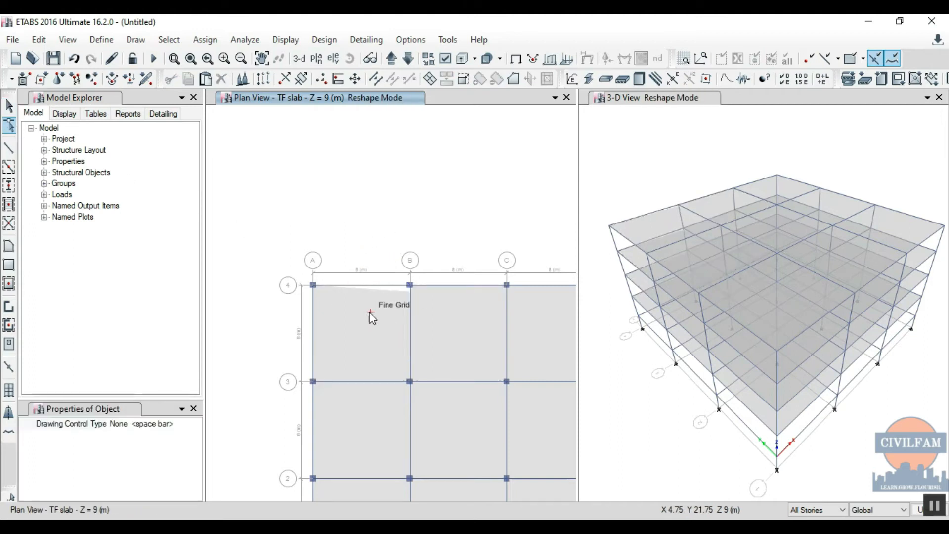
pyautogui.click(398, 297)
pyautogui.scroll(3, 405, 279)
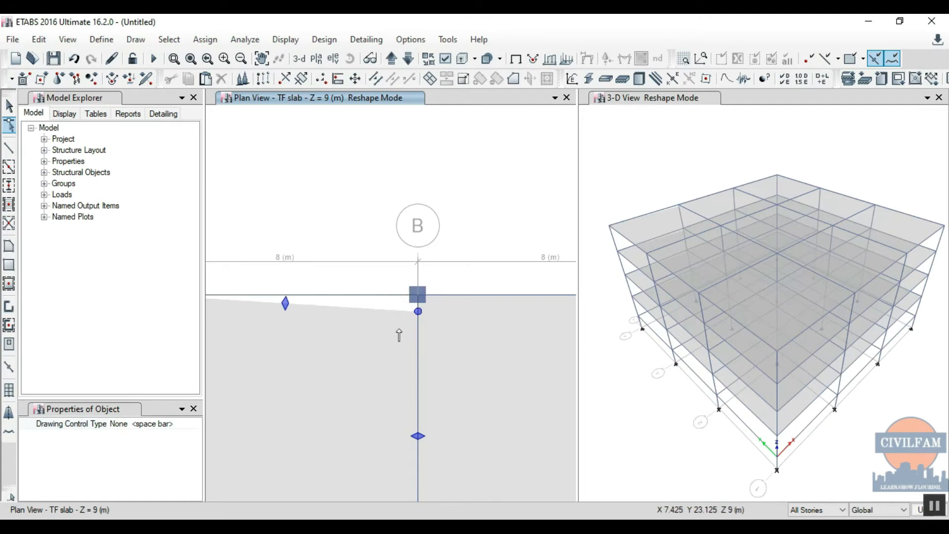
pyautogui.scroll(-3, 453, 318)
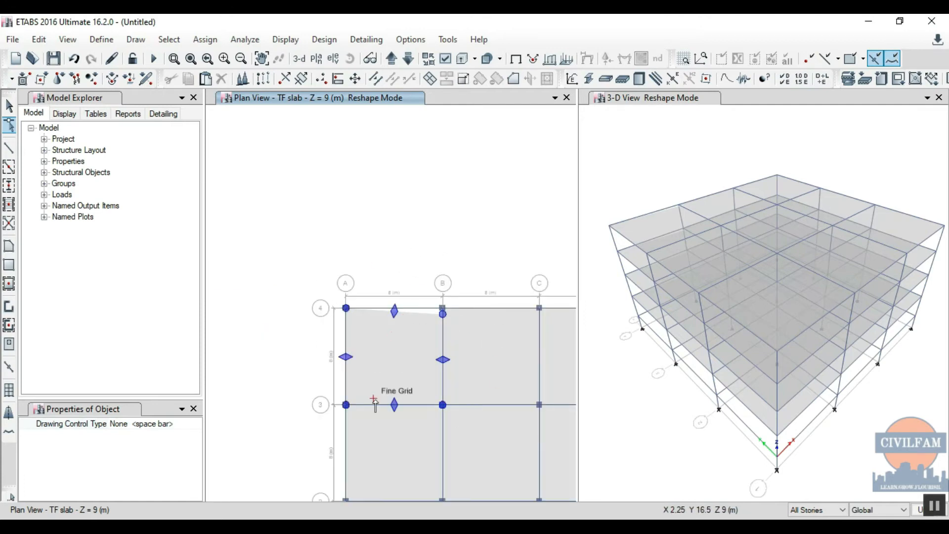
pyautogui.scroll(3, 435, 304)
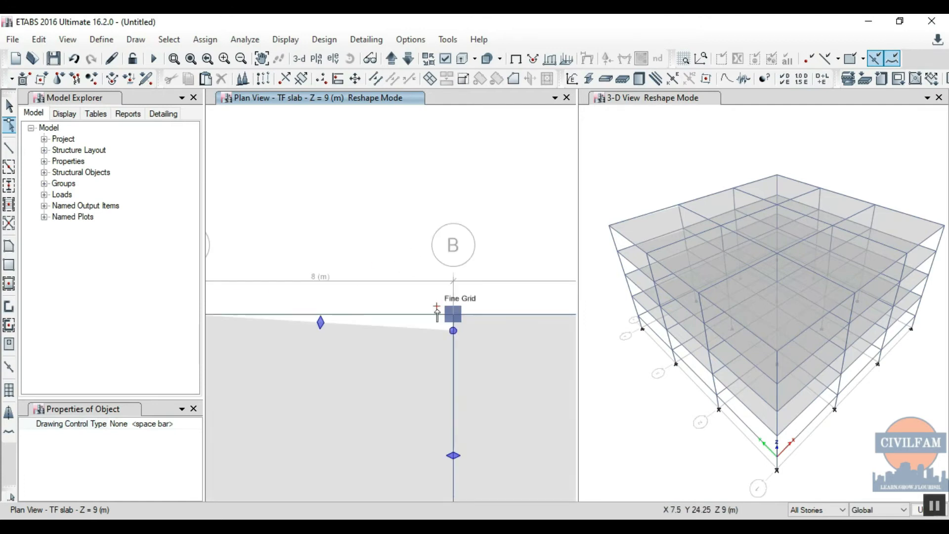
pyautogui.scroll(2, 437, 314)
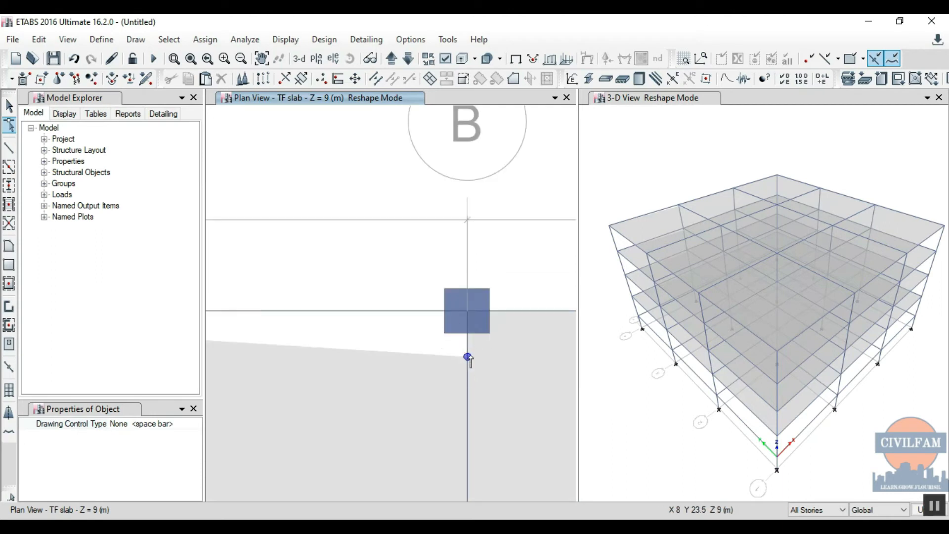
pyautogui.moveTo(467, 356); pyautogui.dragTo(467, 311)
pyautogui.scroll(-5, 451, 321)
pyautogui.press('Escape')
pyautogui.scroll(-5, 383, 296)
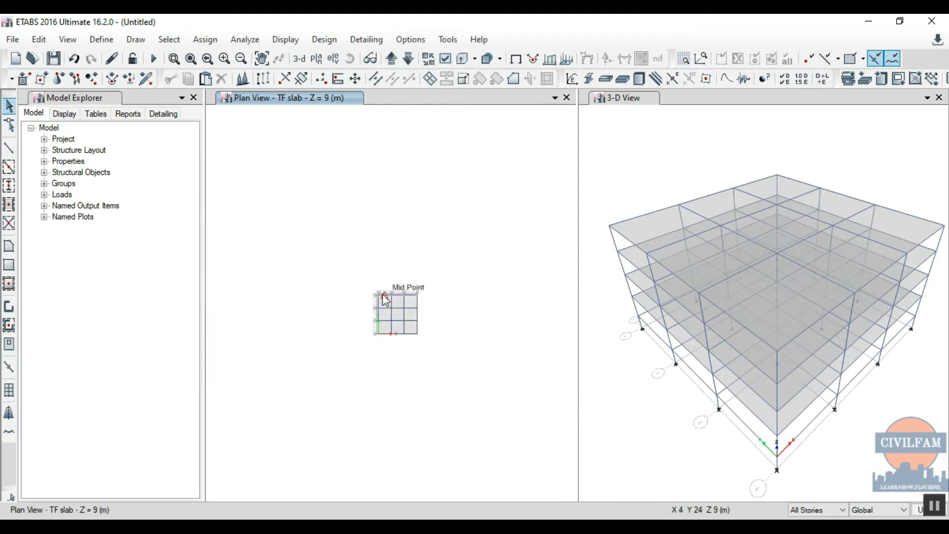
# Examine the slab edges along grid 4 and the full floor plan for remaining gaps
pyautogui.scroll(5, 383, 296)
pyautogui.scroll(-3, 347, 271)
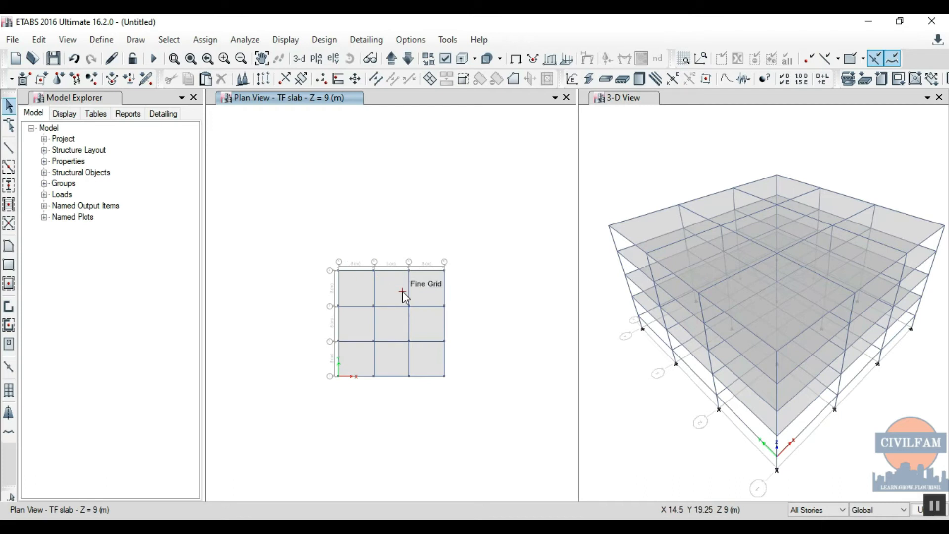
pyautogui.scroll(3, 403, 293)
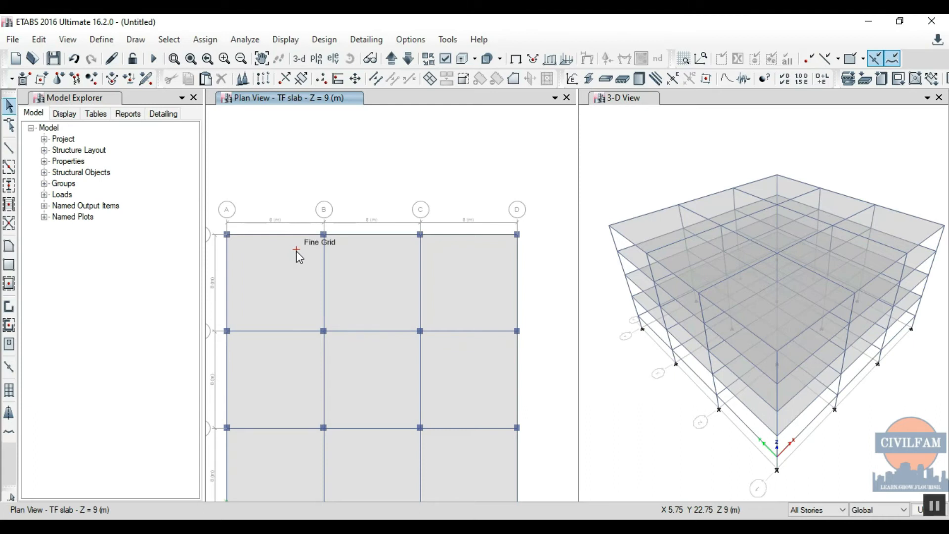
pyautogui.scroll(5, 297, 240)
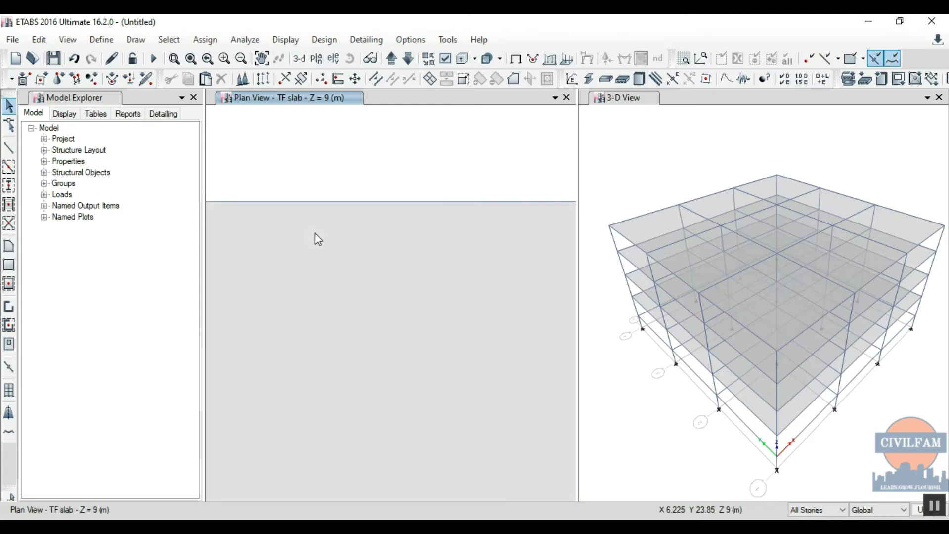
pyautogui.scroll(-3, 316, 233)
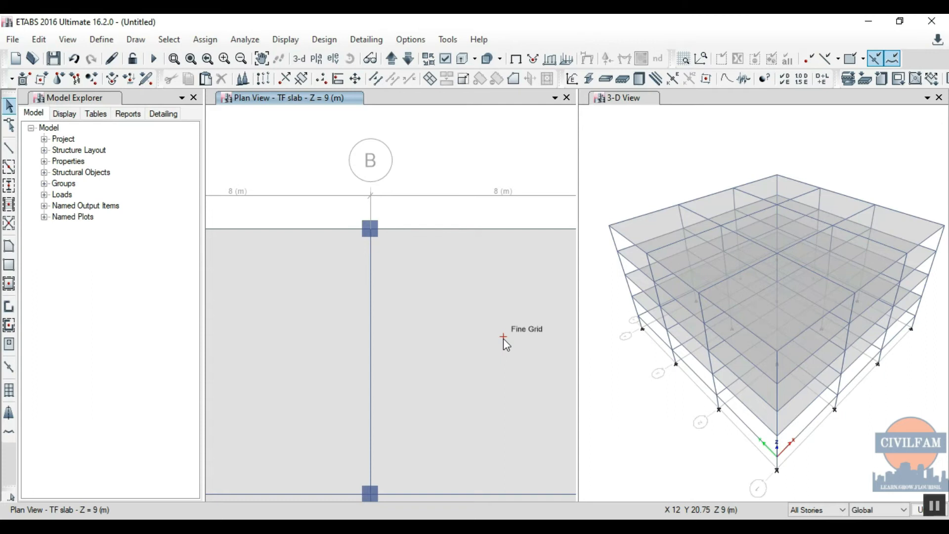
pyautogui.scroll(-5, 465, 234)
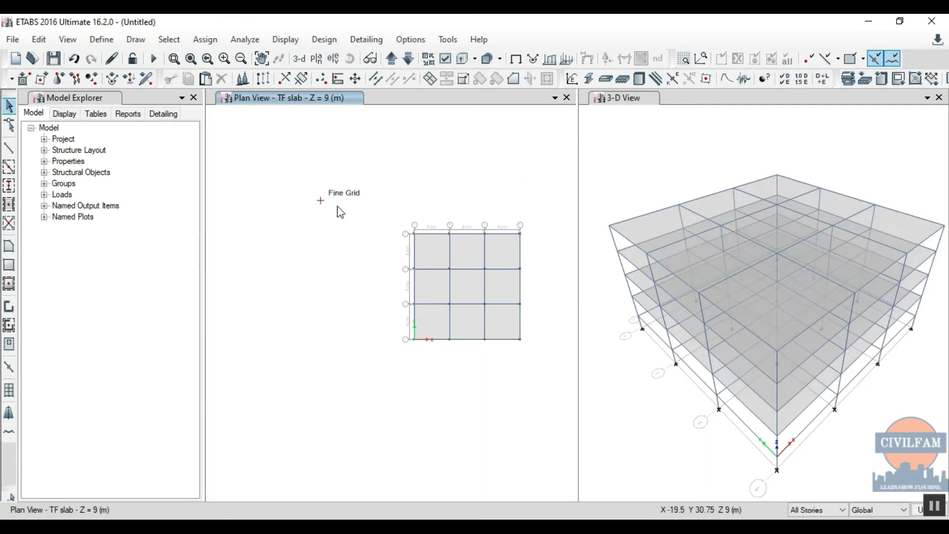
pyautogui.scroll(-3, 297, 242)
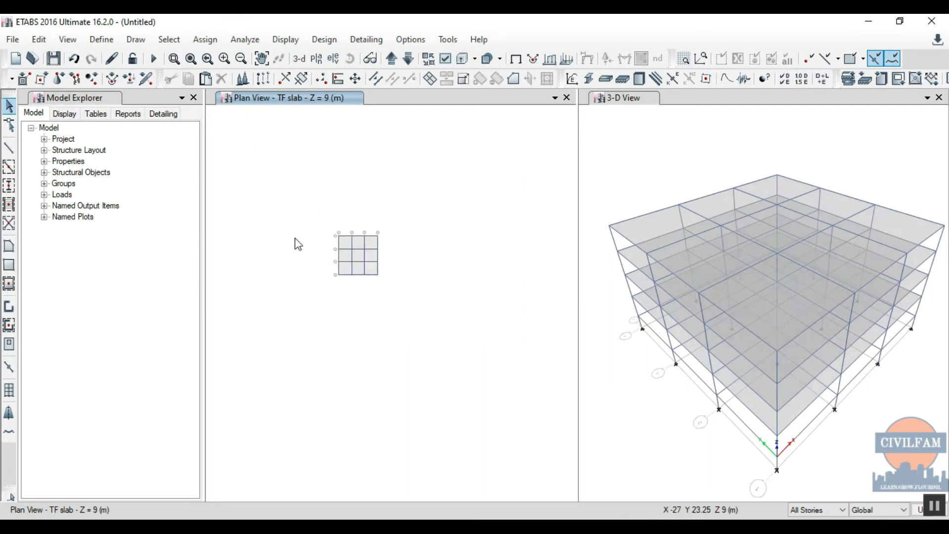
pyautogui.scroll(3, 313, 222)
pyautogui.scroll(3, 516, 303)
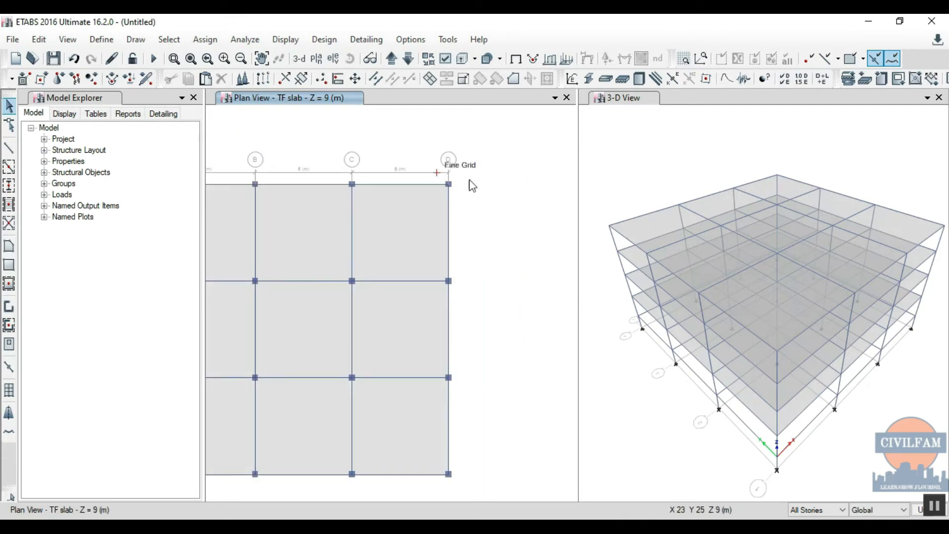
pyautogui.scroll(-3, 566, 246)
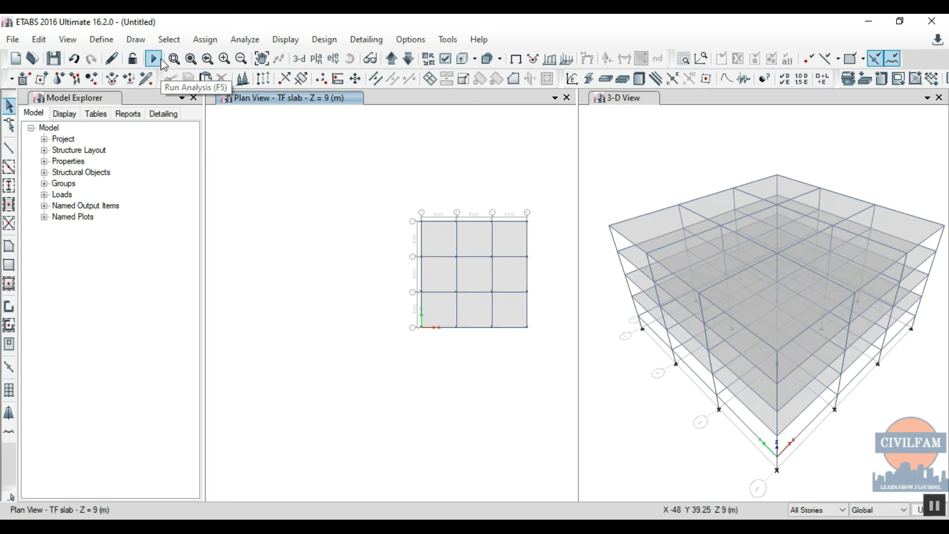
# Start the analysis run and choose the Desktop as the location for saving the model
pyautogui.click(245, 39)
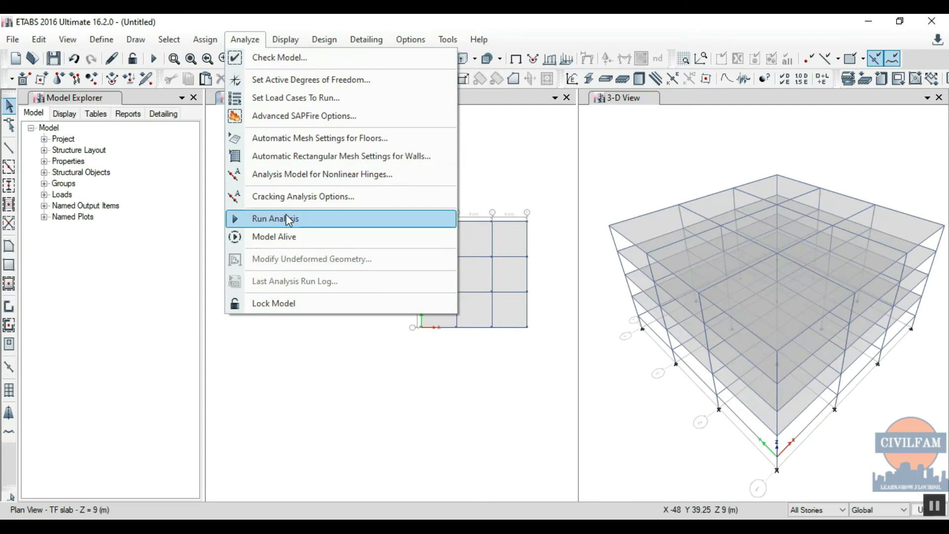
pyautogui.click(156, 58)
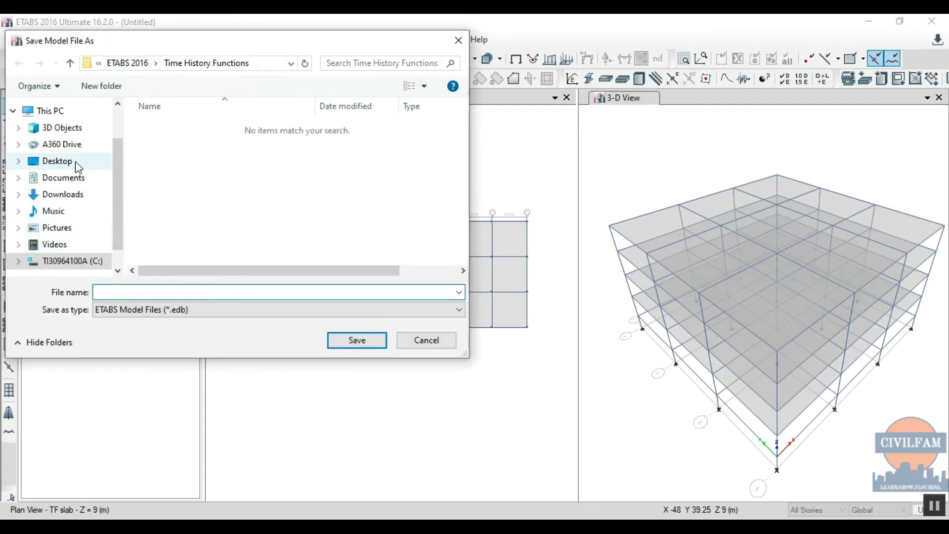
pyautogui.click(76, 162)
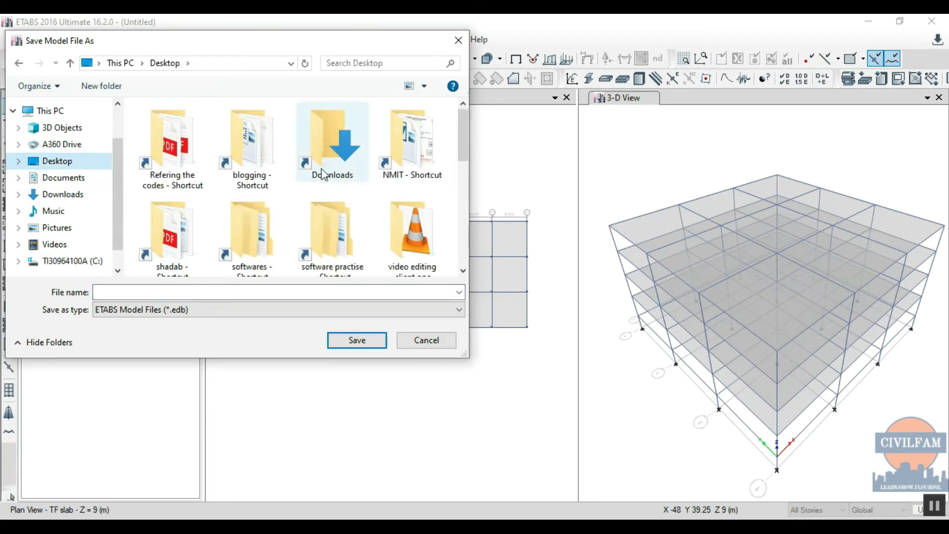
pyautogui.doubleClick(322, 173)
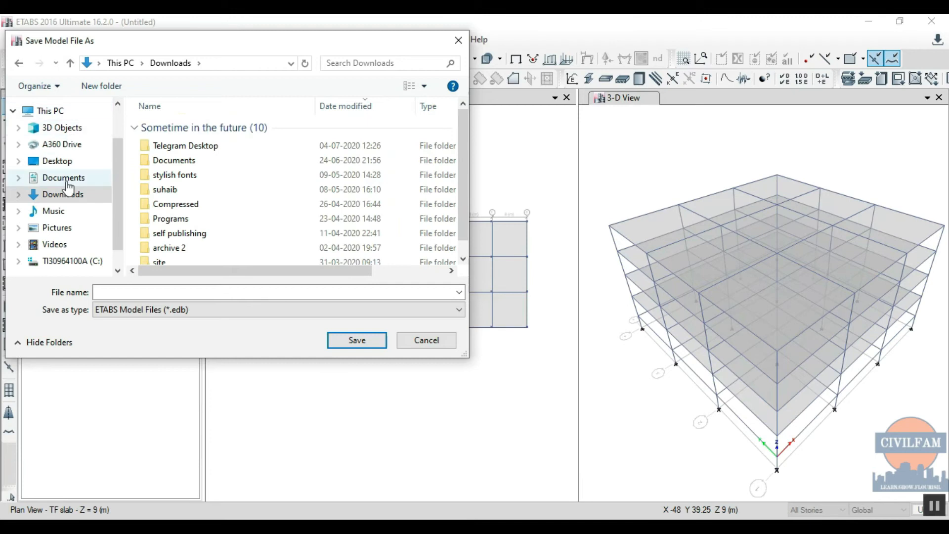
pyautogui.click(62, 162)
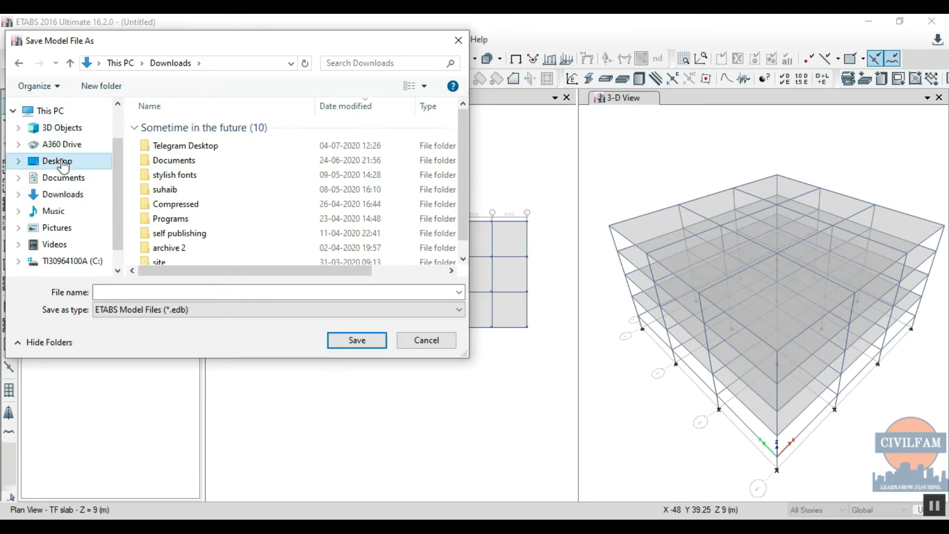
# Create a new folder on the Desktop and save the model in it as 1 so the analysis runs
pyautogui.rightClick(130, 201)
pyautogui.moveTo(181, 364)
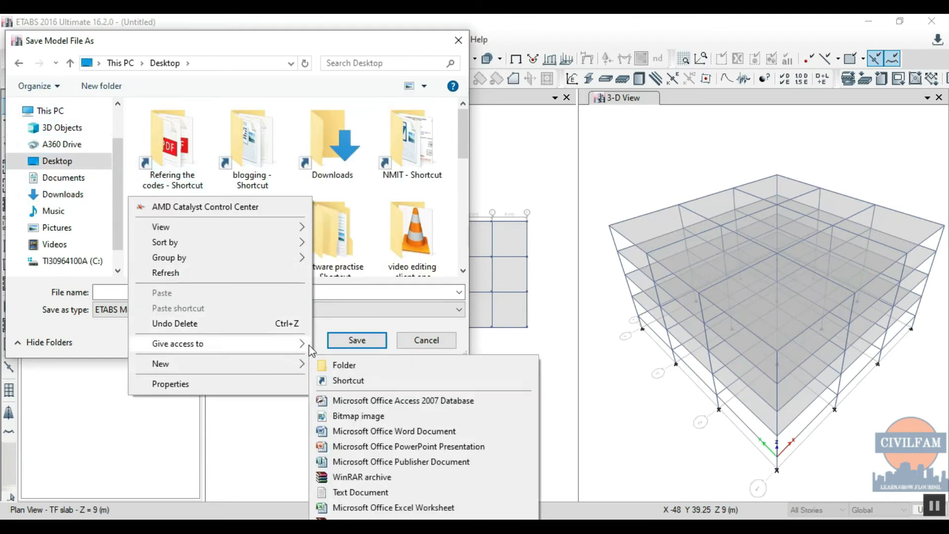
pyautogui.click(334, 368)
pyautogui.click(335, 236)
pyautogui.doubleClick(336, 238)
pyautogui.click(200, 297)
pyautogui.write('1')
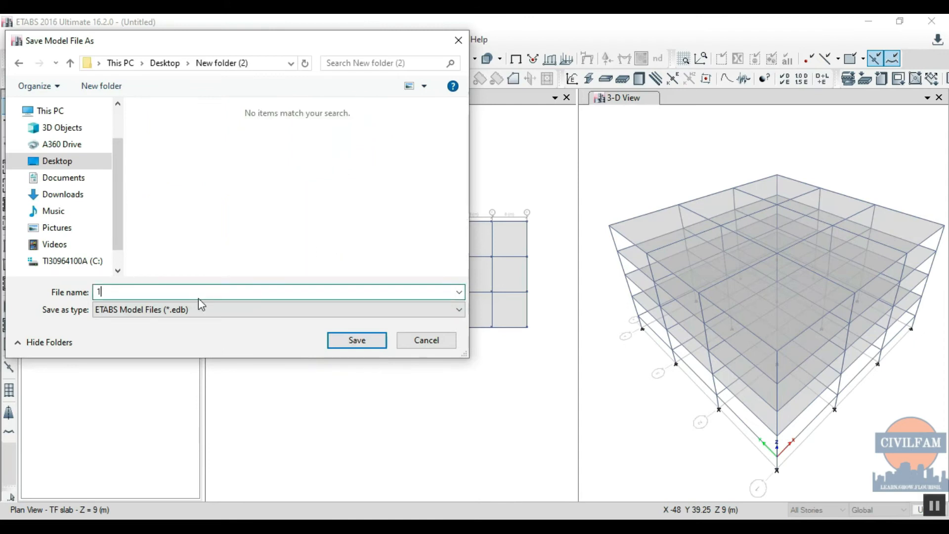
pyautogui.click(357, 340)
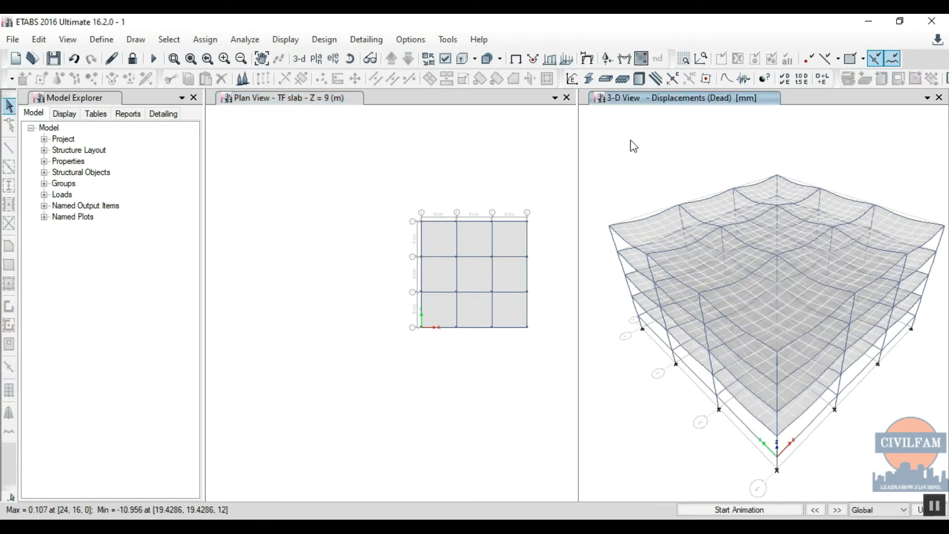
# Close the plan view and read the slab joint displacements under the Dead load case in the 3-D view
pyautogui.click(567, 98)
pyautogui.rightClick(567, 266)
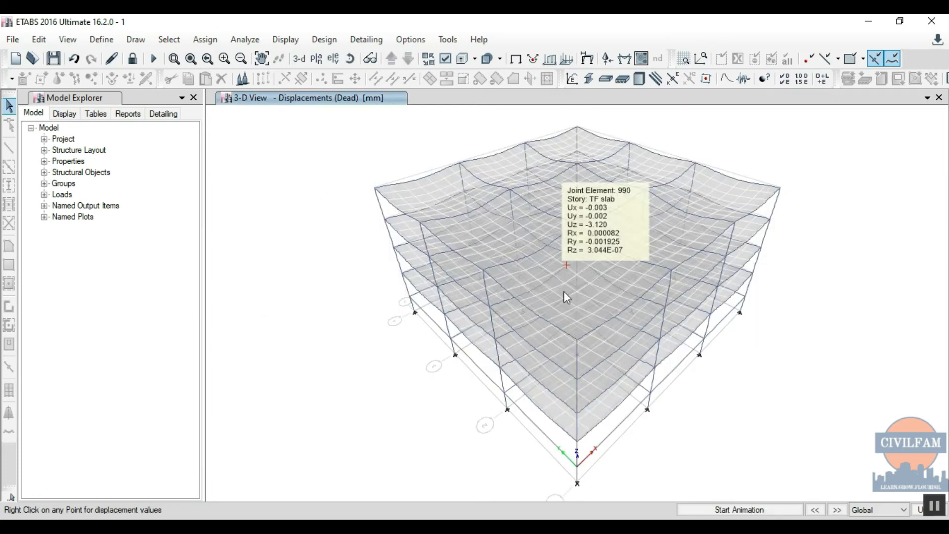
pyautogui.scroll(-3, 564, 291)
pyautogui.scroll(4, 471, 293)
pyautogui.rightClick(581, 267)
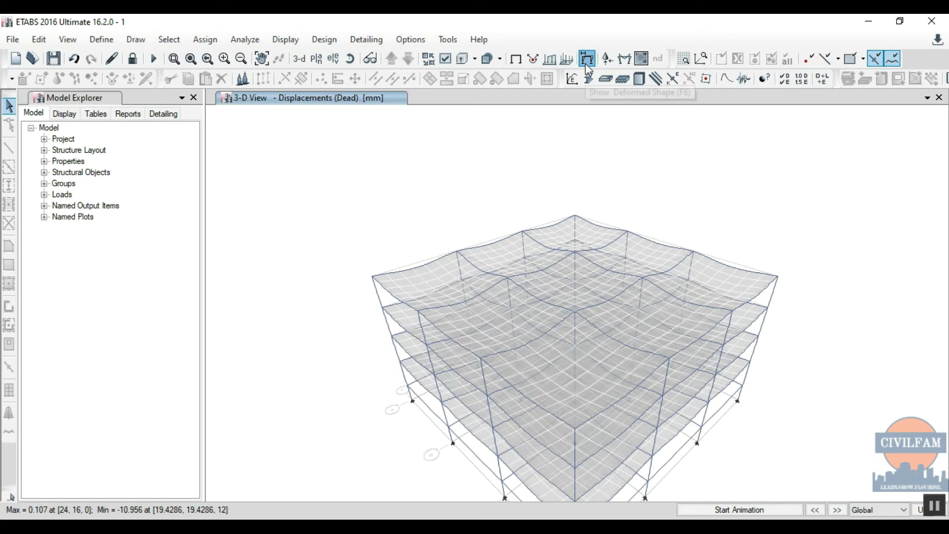
pyautogui.click(575, 77)
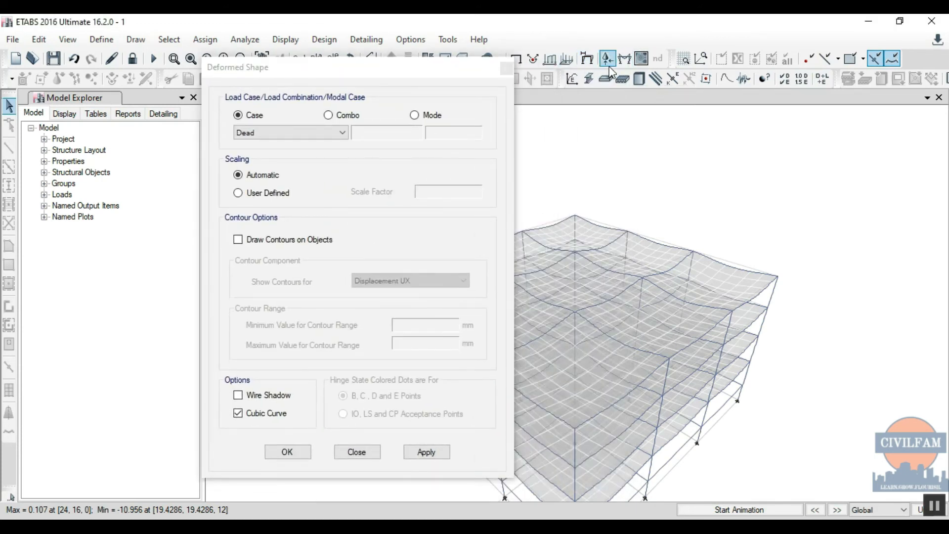
pyautogui.click(507, 69)
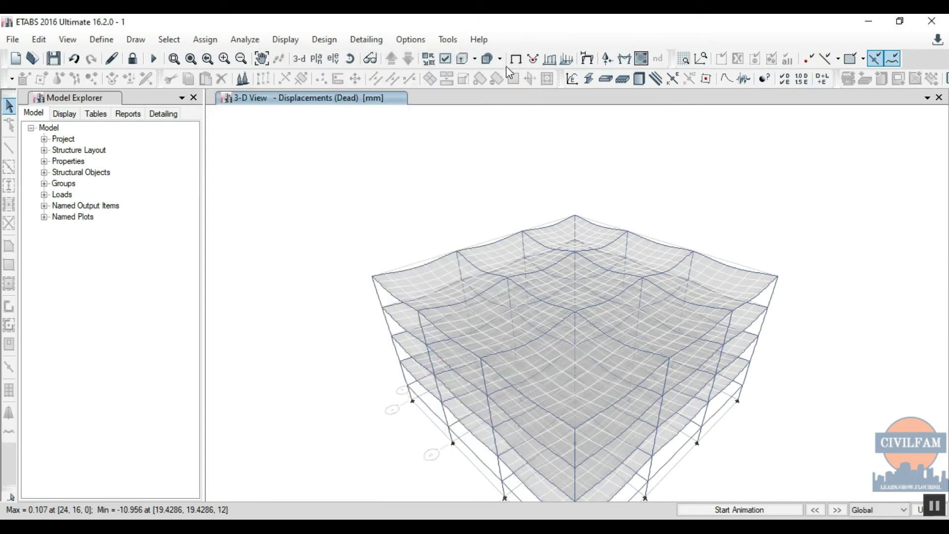
pyautogui.click(287, 39)
pyautogui.click(295, 40)
pyautogui.click(299, 42)
pyautogui.moveTo(313, 82)
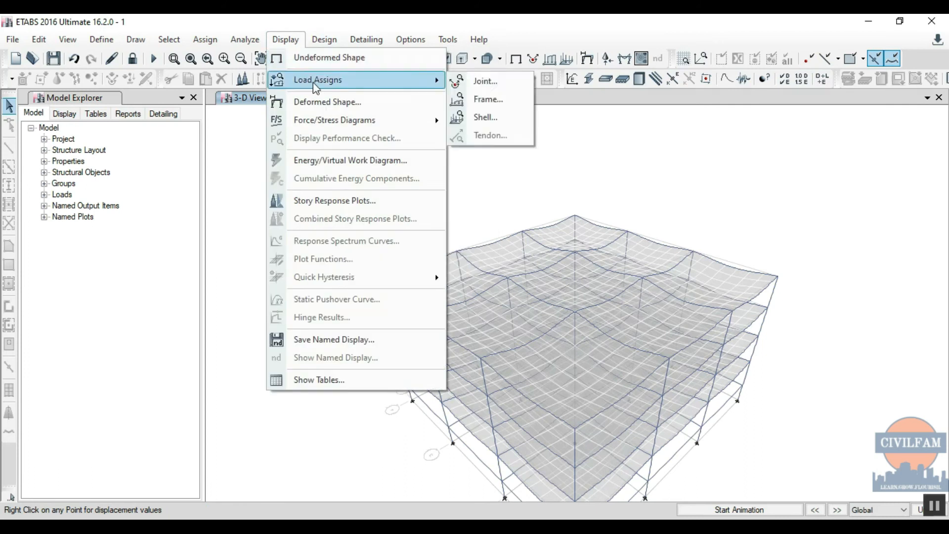
pyautogui.click(349, 106)
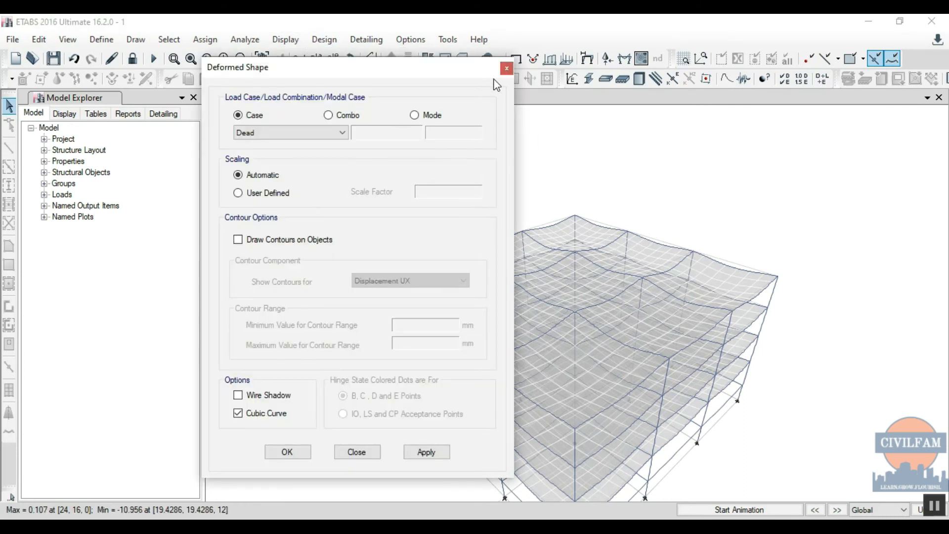
pyautogui.click(506, 72)
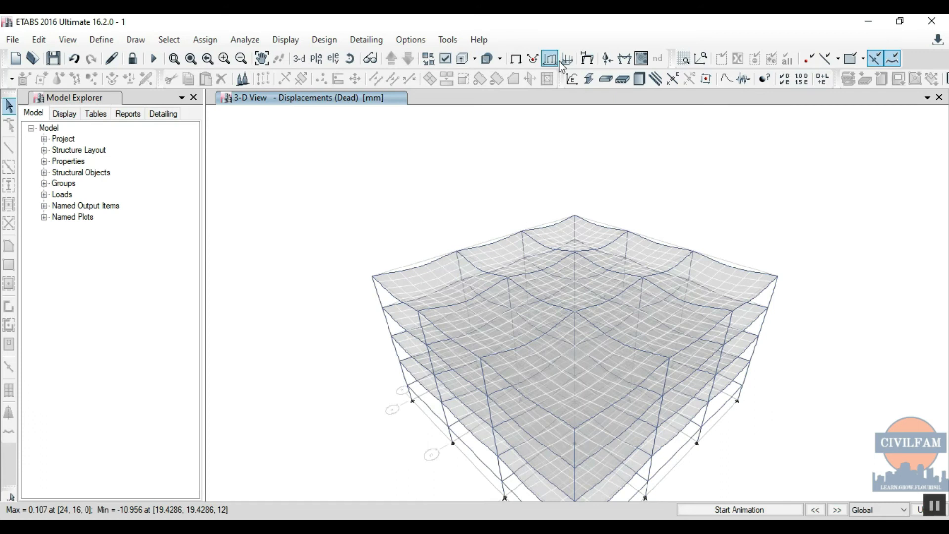
# Display the deformed shape for the load combination 1.5 (DL+LL) and read the displacements of a TF slab joint
pyautogui.click(595, 63)
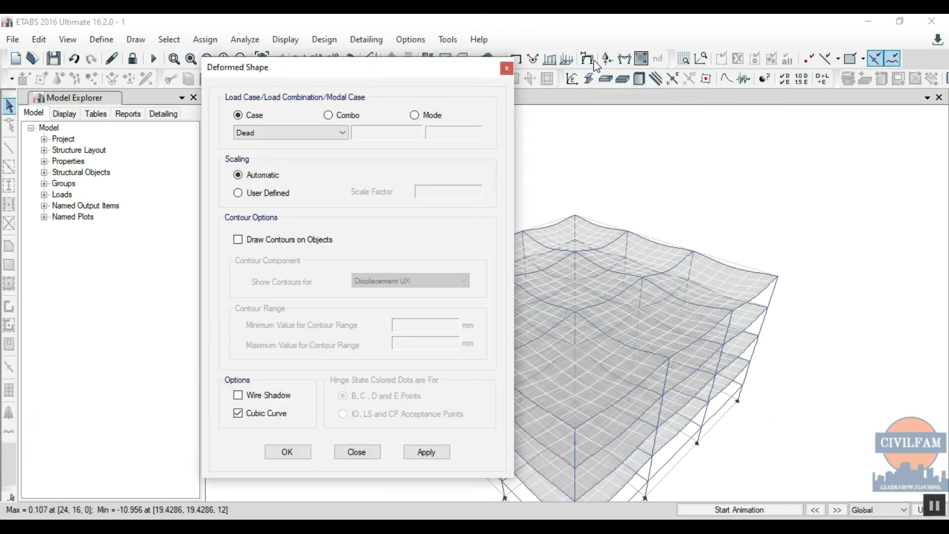
pyautogui.click(329, 116)
pyautogui.click(330, 130)
pyautogui.click(327, 153)
pyautogui.click(426, 452)
pyautogui.click(291, 456)
pyautogui.rightClick(441, 302)
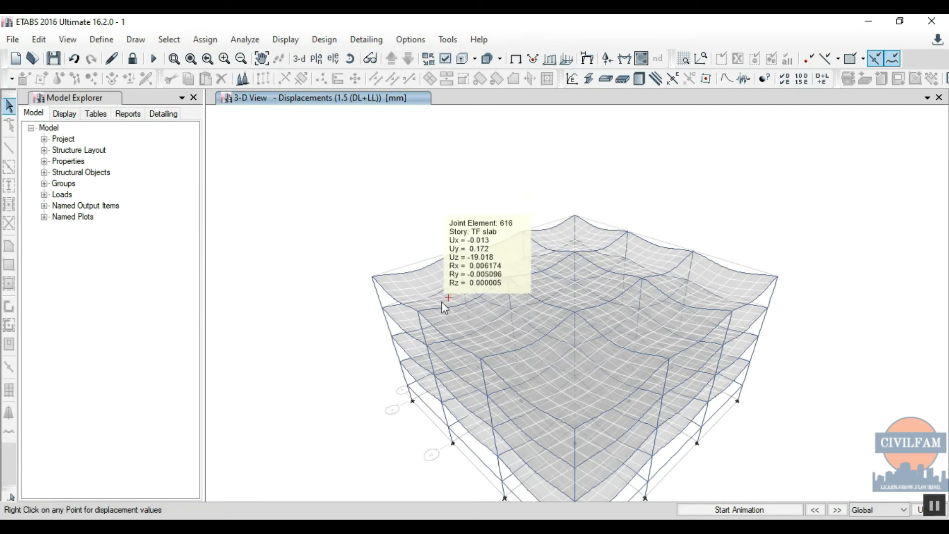
pyautogui.moveTo(433, 291)
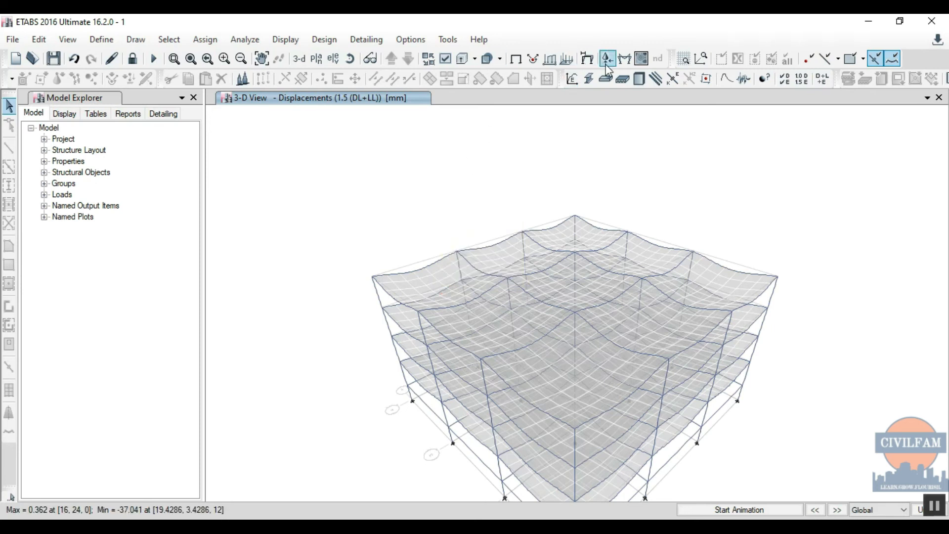
# Display the filled Moment 3-3 diagram of the frames for the (DL+LL) load combination
pyautogui.click(625, 58)
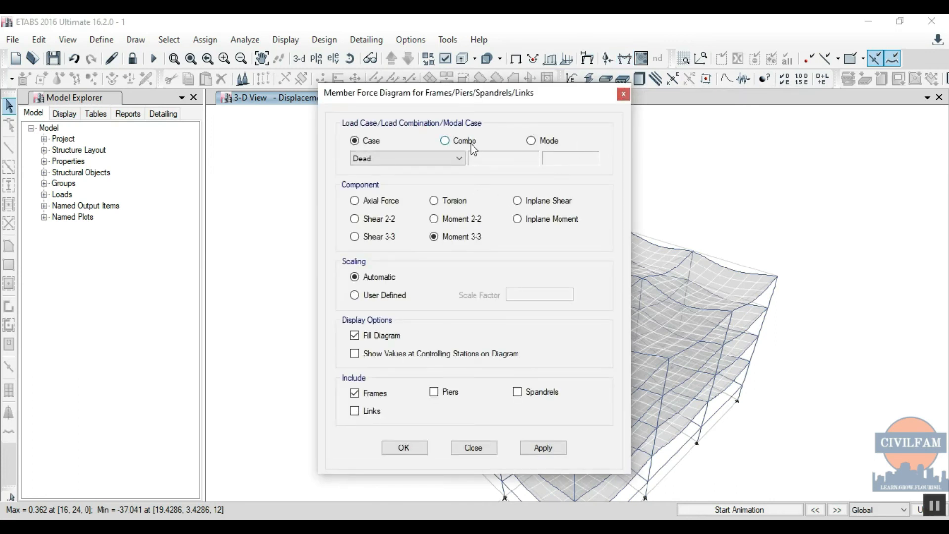
pyautogui.click(542, 447)
pyautogui.click(405, 447)
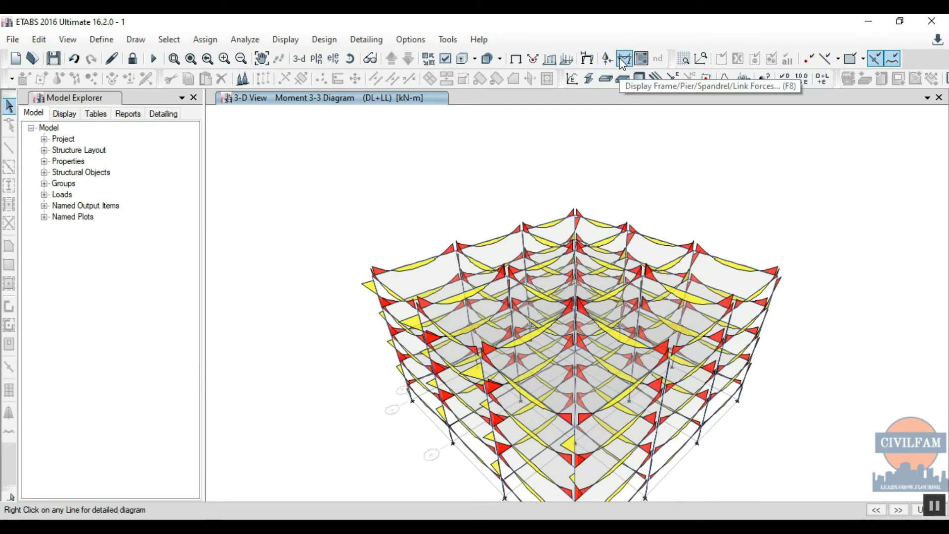
# Inspect the shear, moment and deflection diagrams of roof slab beam B1 for the combination 1.5 (DL+LL)
pyautogui.click(426, 262)
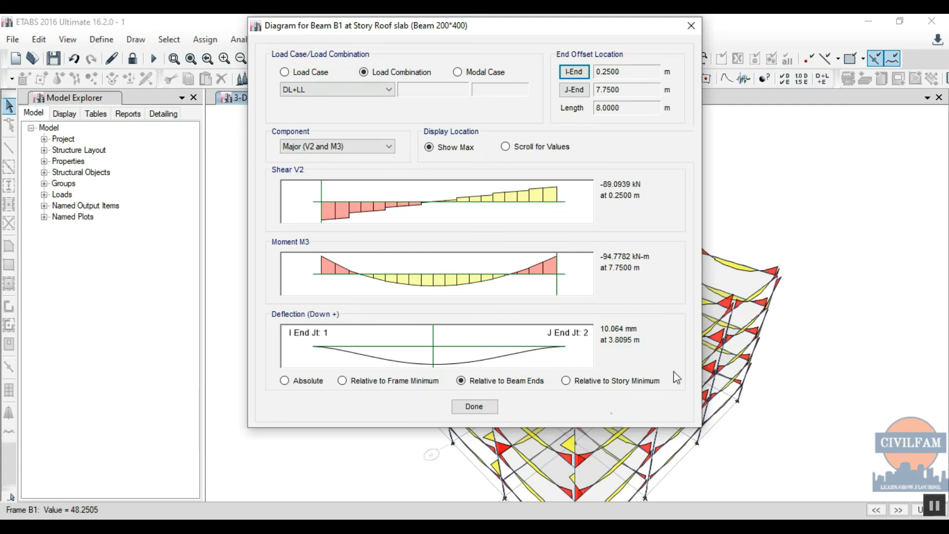
pyautogui.click(346, 90)
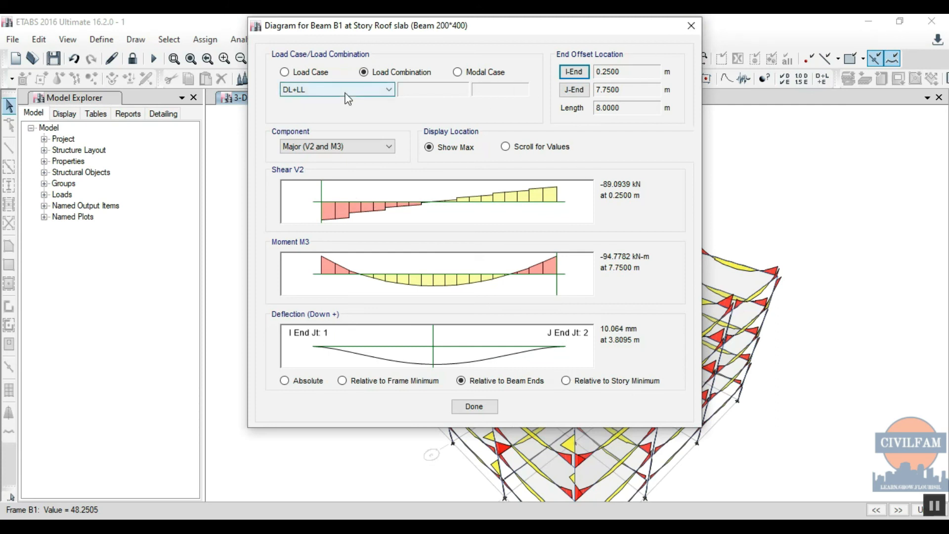
pyautogui.click(346, 108)
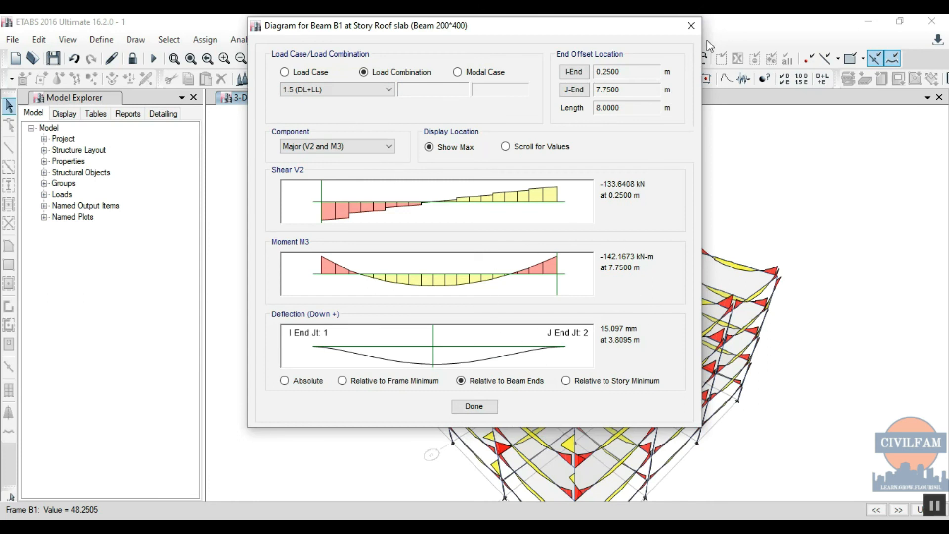
pyautogui.click(692, 26)
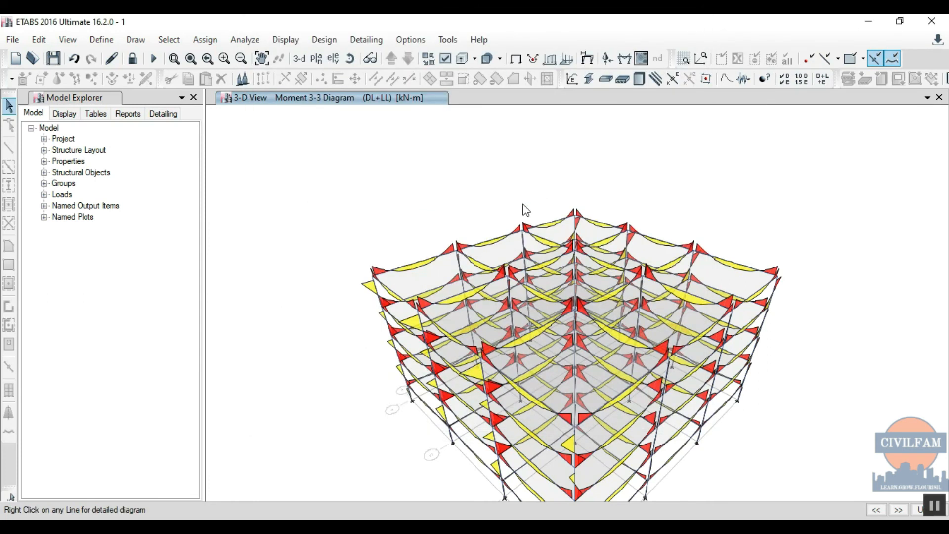
# Display the Fz support reactions as arrows for the DL+LL combination
pyautogui.click(608, 59)
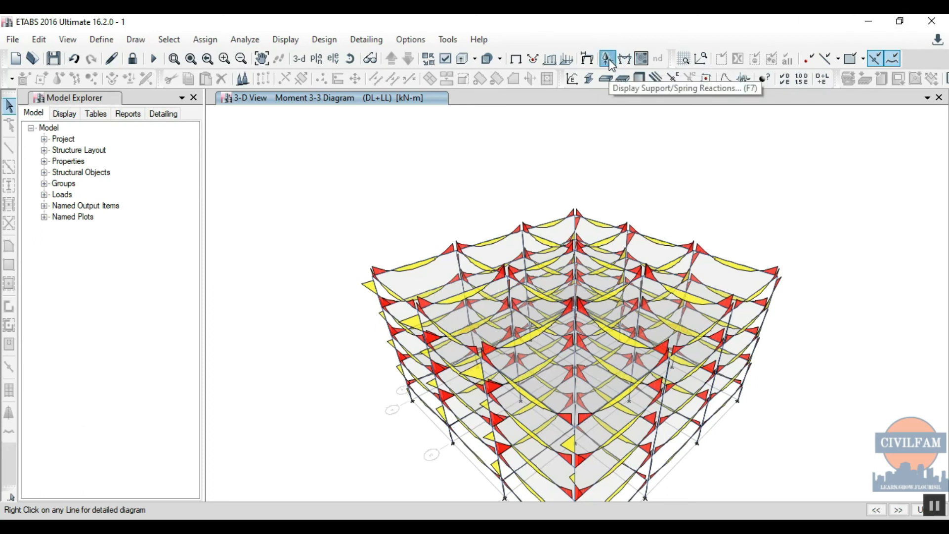
pyautogui.click(543, 391)
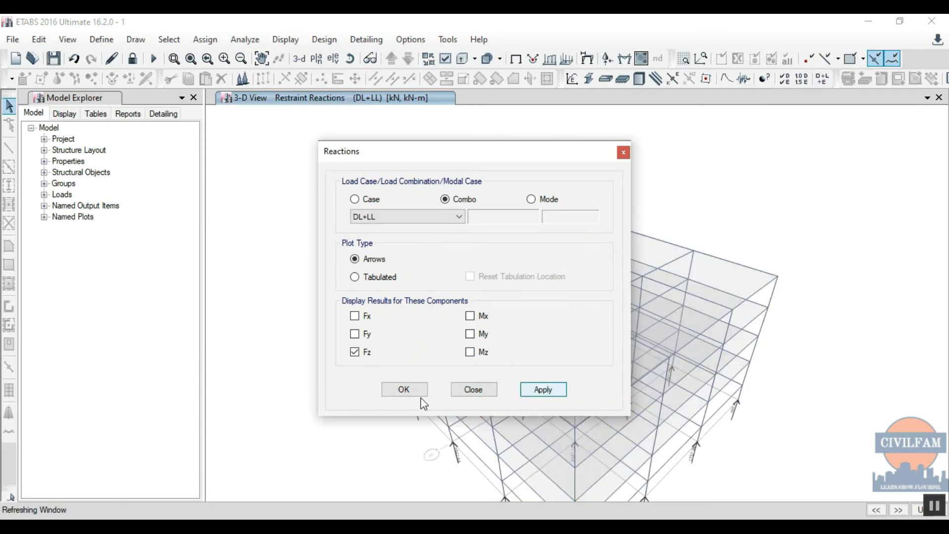
pyautogui.click(414, 390)
# Switch the model window to the plan view of the Foundation level
pyautogui.click(316, 59)
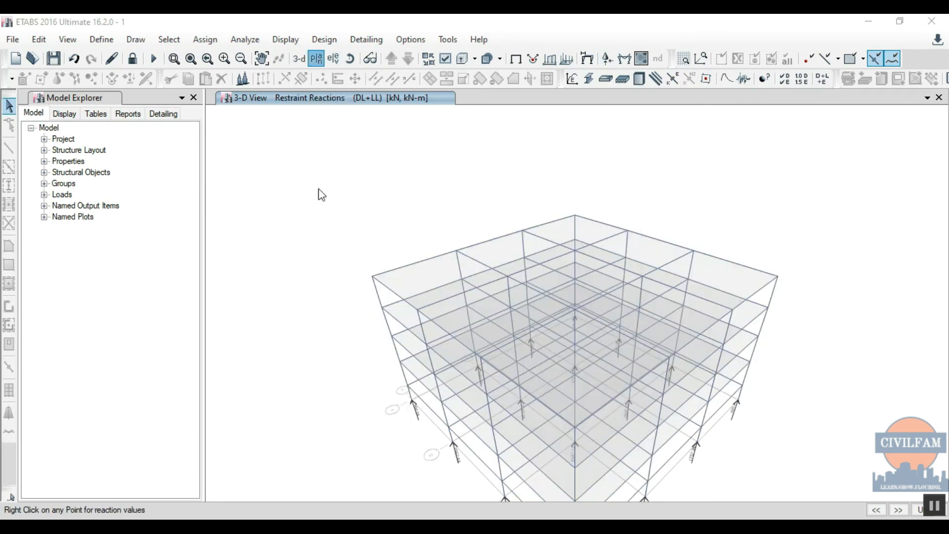
pyautogui.click(403, 274)
pyautogui.click(527, 440)
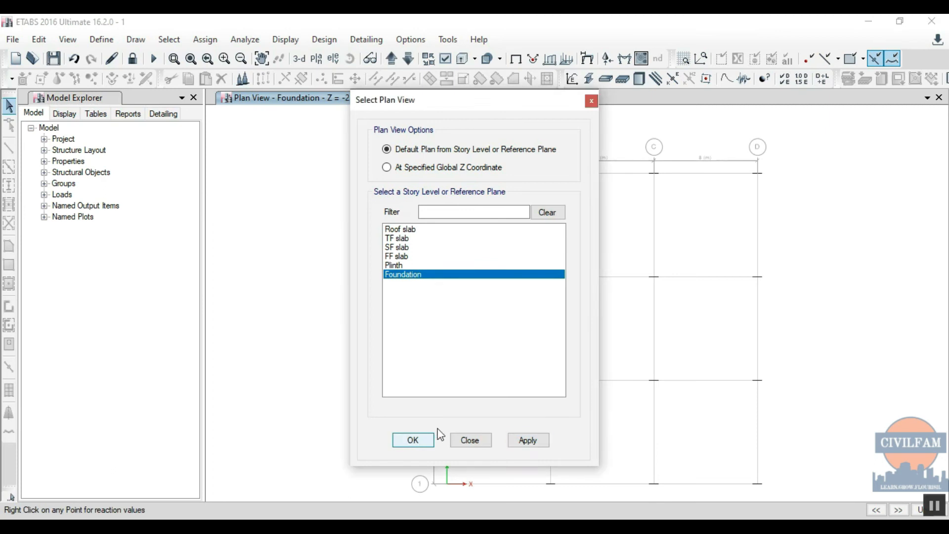
pyautogui.click(413, 440)
# Show the Fz reactions for DL+LL in tabulated form and read the values at the foundation supports along grid 3
pyautogui.click(607, 59)
pyautogui.click(366, 277)
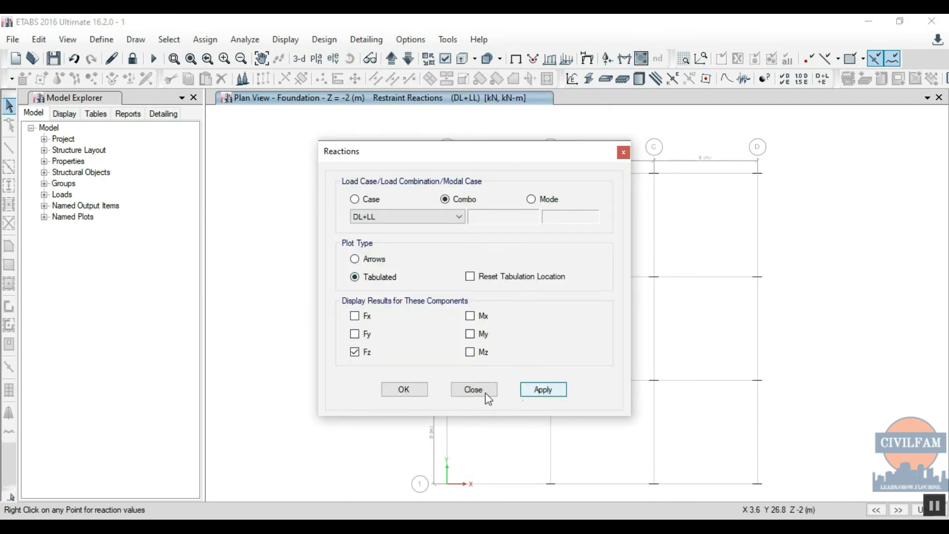
pyautogui.click(403, 389)
pyautogui.scroll(4, 451, 302)
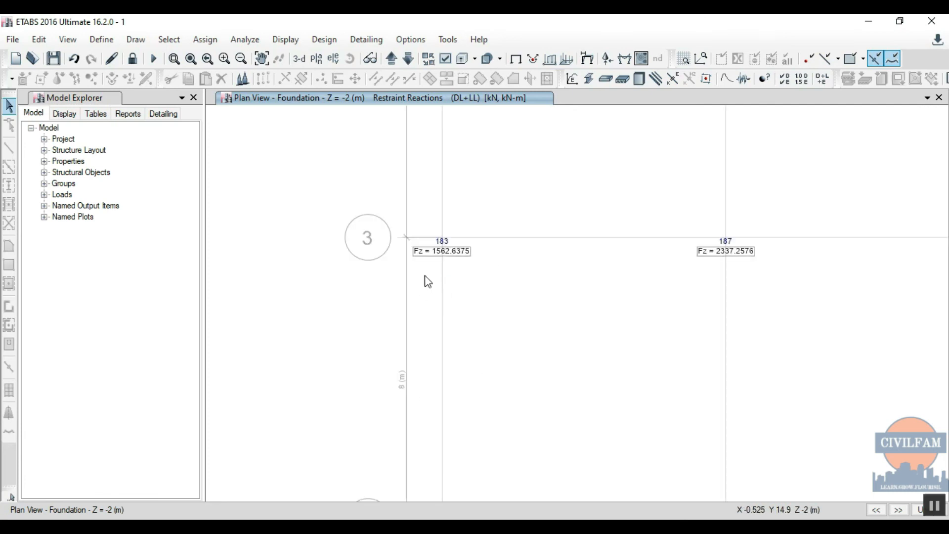
pyautogui.scroll(4, 438, 263)
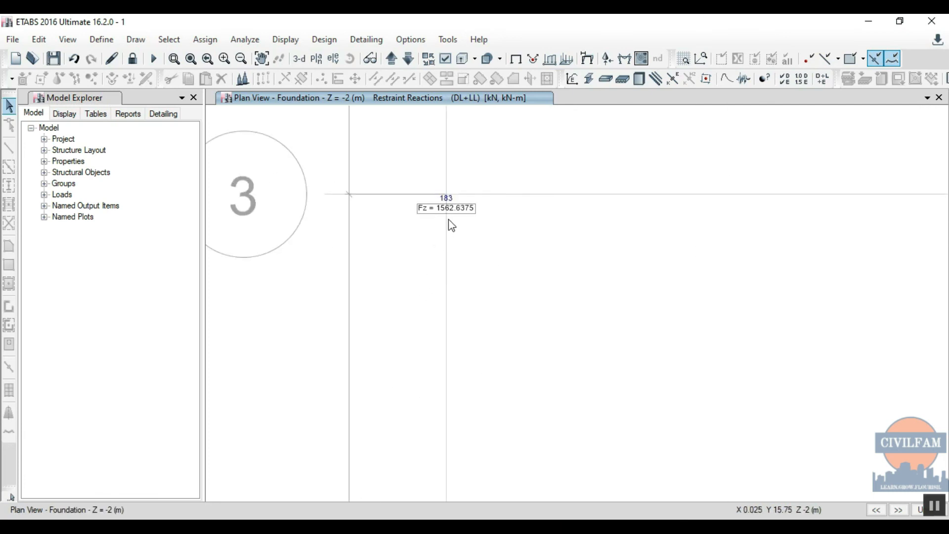
pyautogui.scroll(-4, 371, 230)
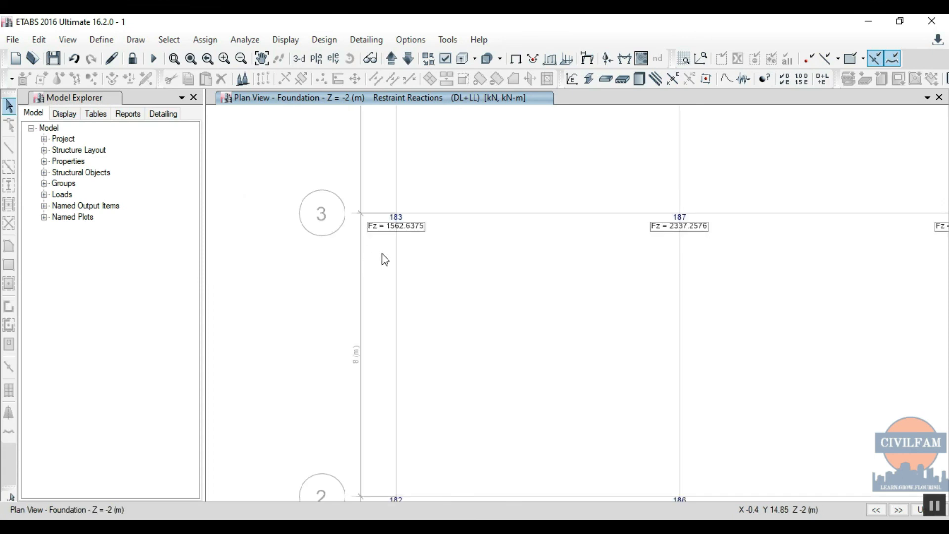
pyautogui.scroll(-3, 382, 253)
pyautogui.scroll(3, 394, 247)
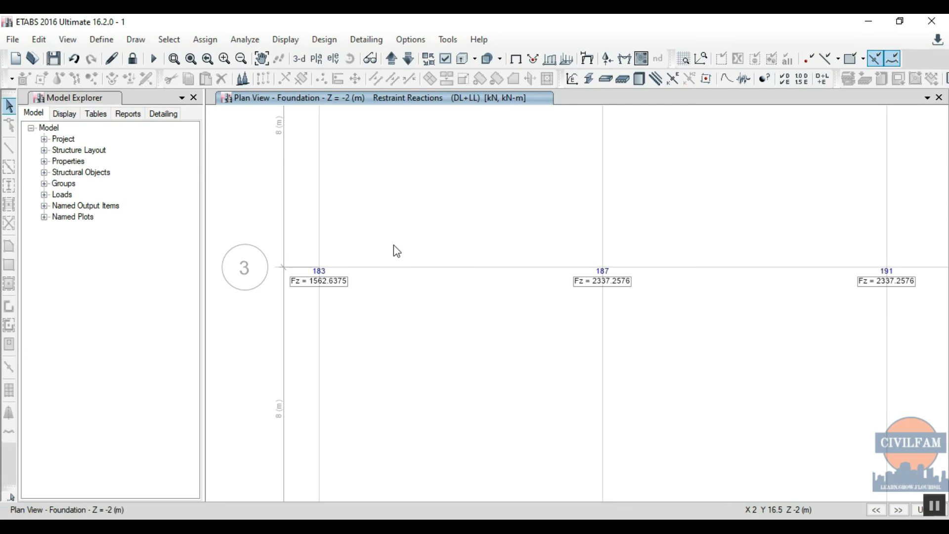
pyautogui.scroll(-3, 393, 244)
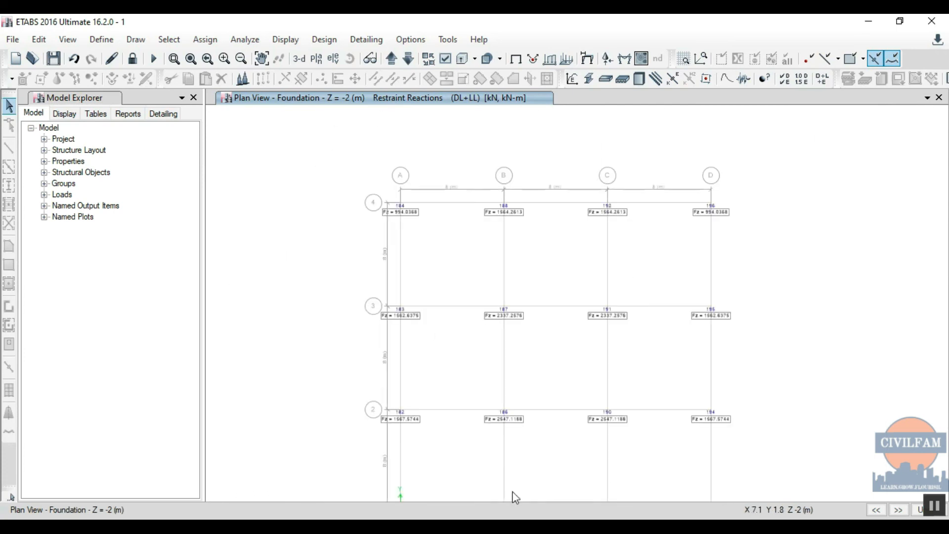
# Change the tabulated foundation reactions to the 1.5 (DL+LL) combination and read the Fz value at grid A-2
pyautogui.click(608, 58)
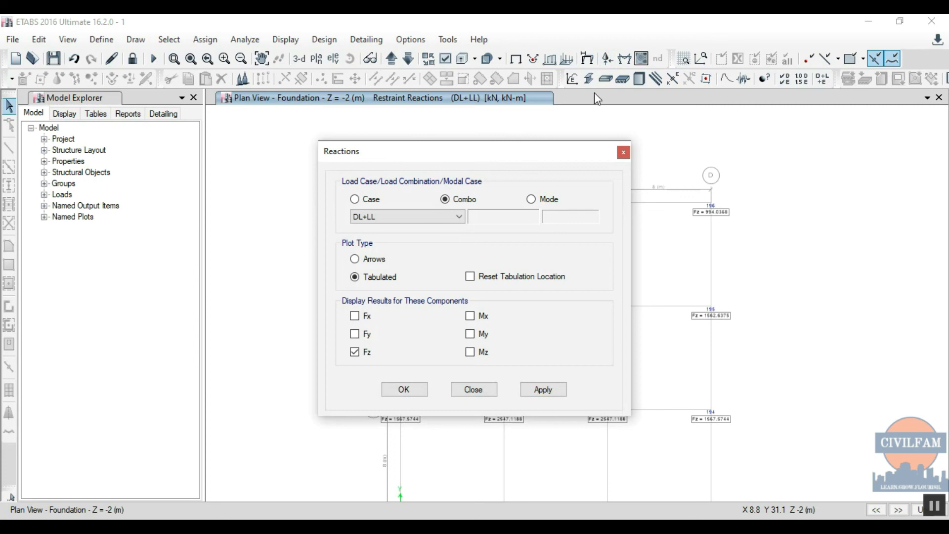
pyautogui.click(447, 218)
pyautogui.click(395, 239)
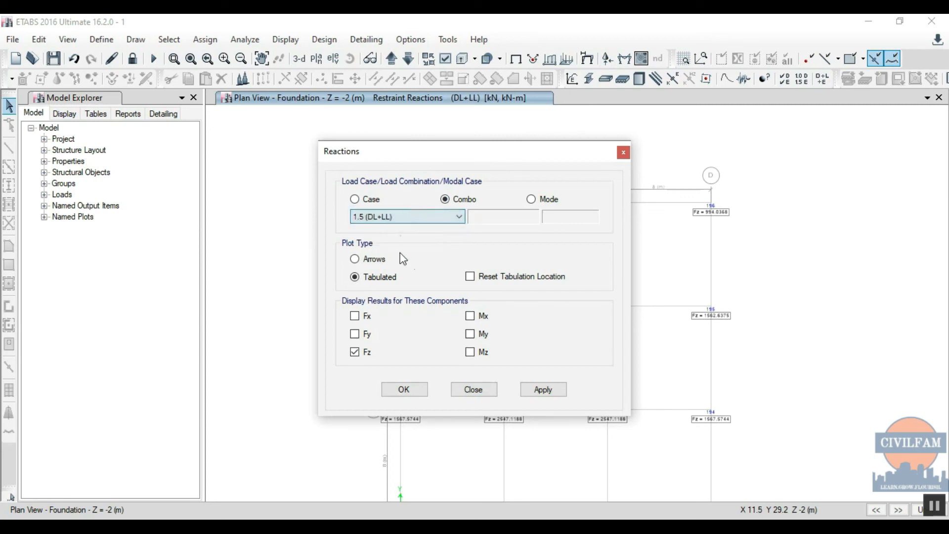
pyautogui.click(543, 390)
pyautogui.click(414, 388)
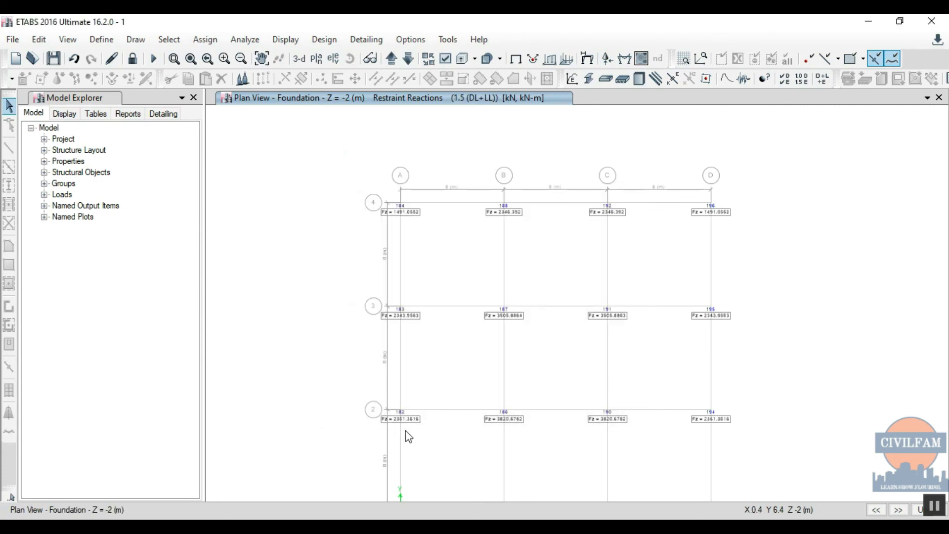
pyautogui.scroll(3, 396, 430)
pyautogui.scroll(3, 378, 402)
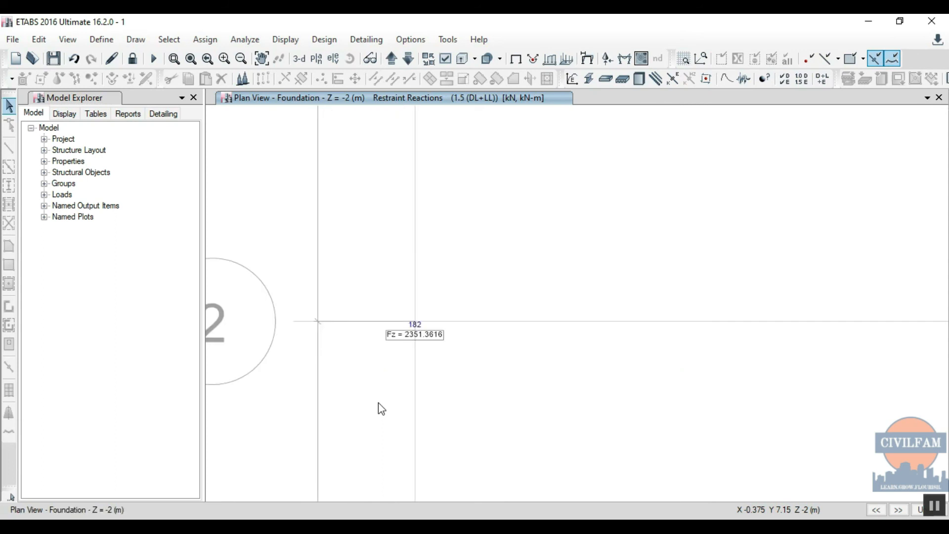
pyautogui.scroll(-6, 380, 402)
pyautogui.scroll(-2, 380, 395)
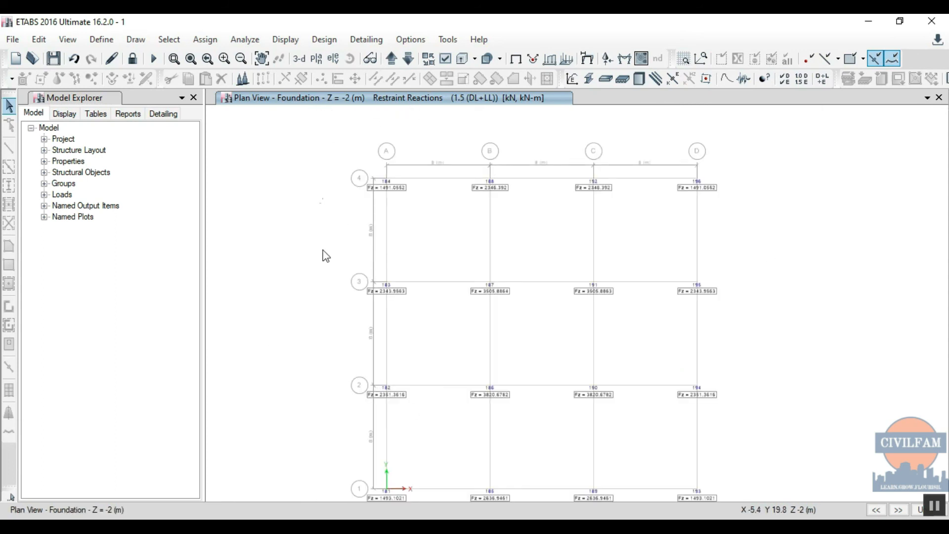
pyautogui.rightClick(377, 132)
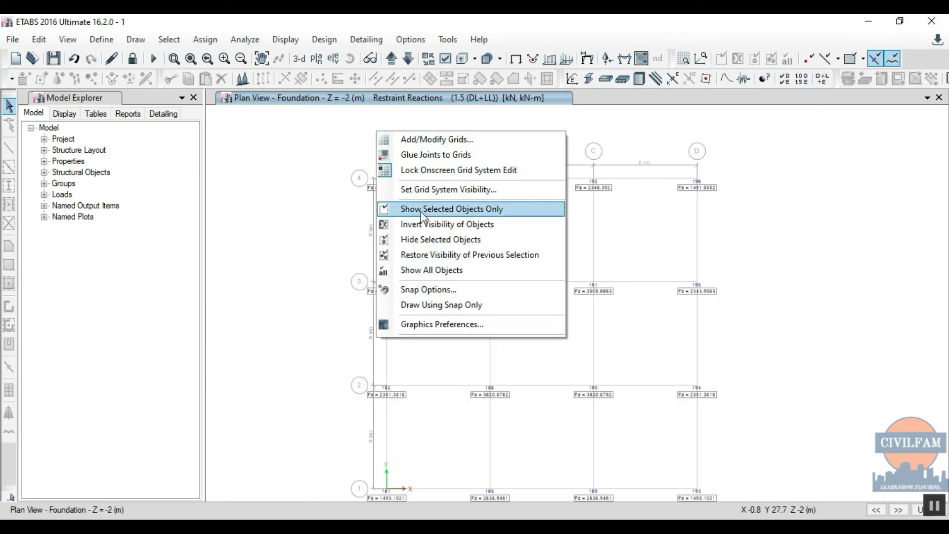
pyautogui.click(751, 167)
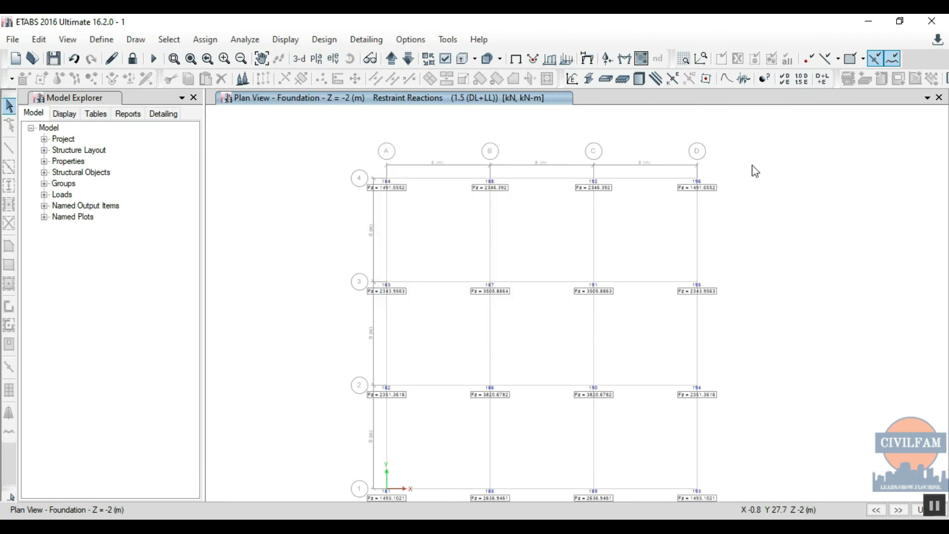
# Return to the 3-D view and display the filled Moment 3-3 diagram of the frames for 1.5 (DL+LL)
pyautogui.click(300, 58)
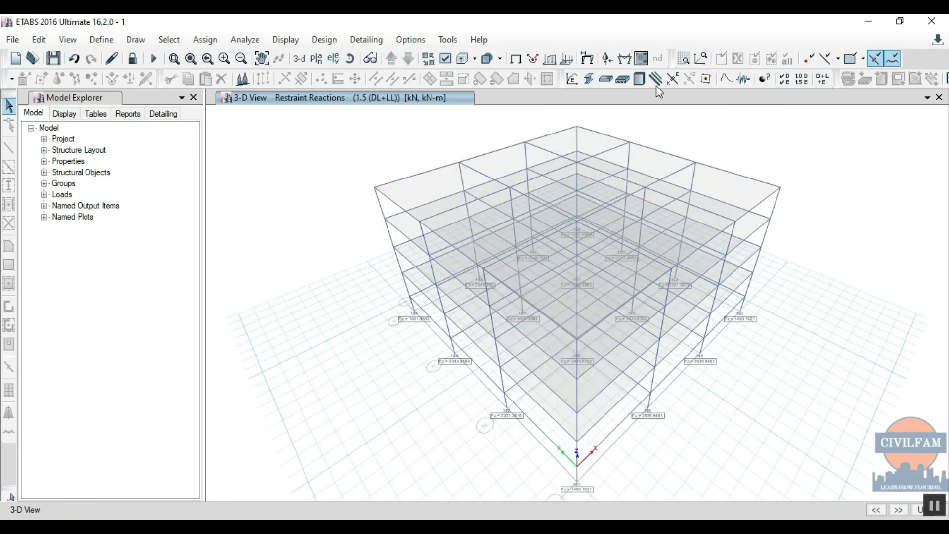
pyautogui.click(624, 59)
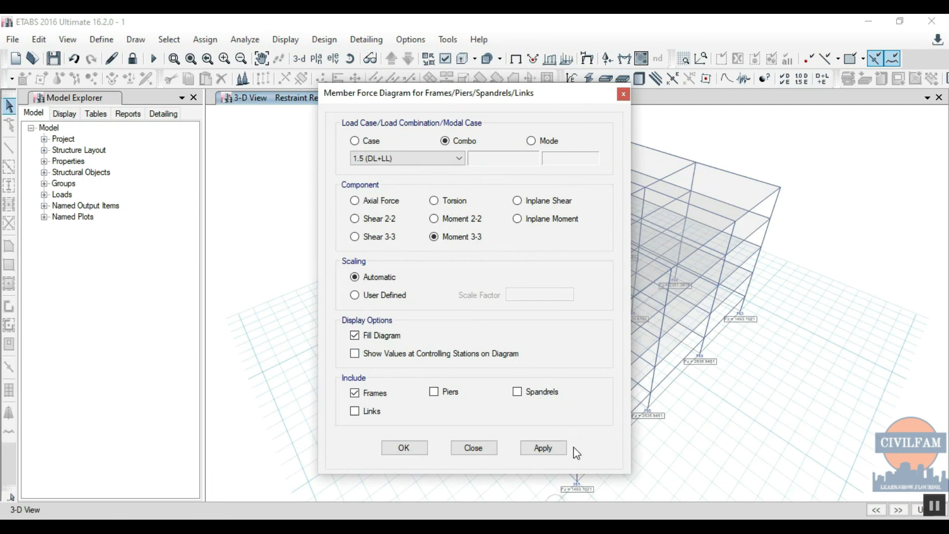
pyautogui.click(543, 448)
pyautogui.click(404, 448)
pyautogui.click(472, 288)
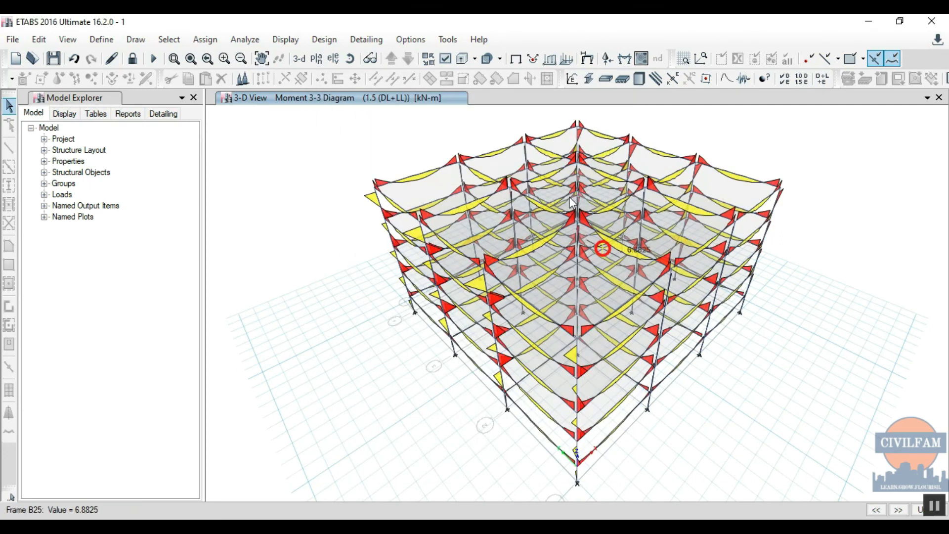
pyautogui.moveTo(422, 177)
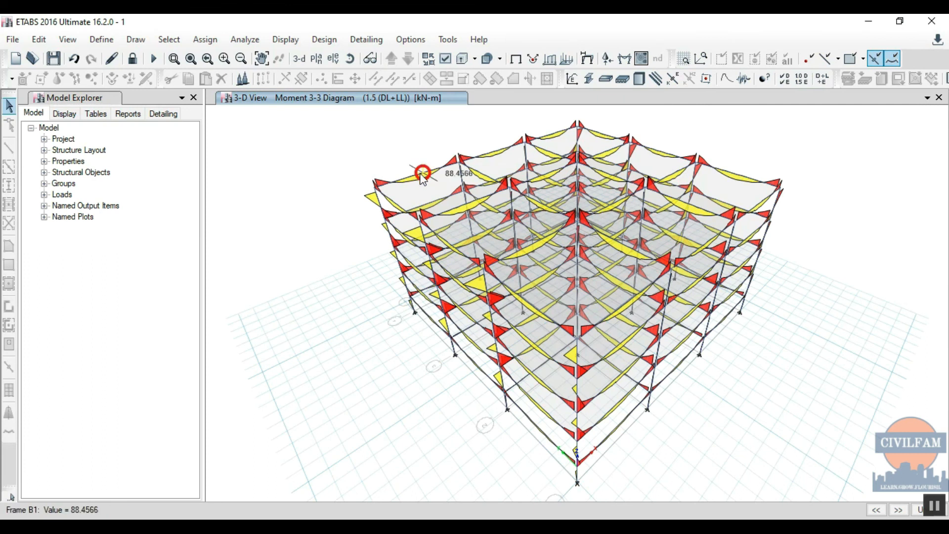
# Turn on values at controlling stations for the Moment 3-3 diagram
pyautogui.click(625, 60)
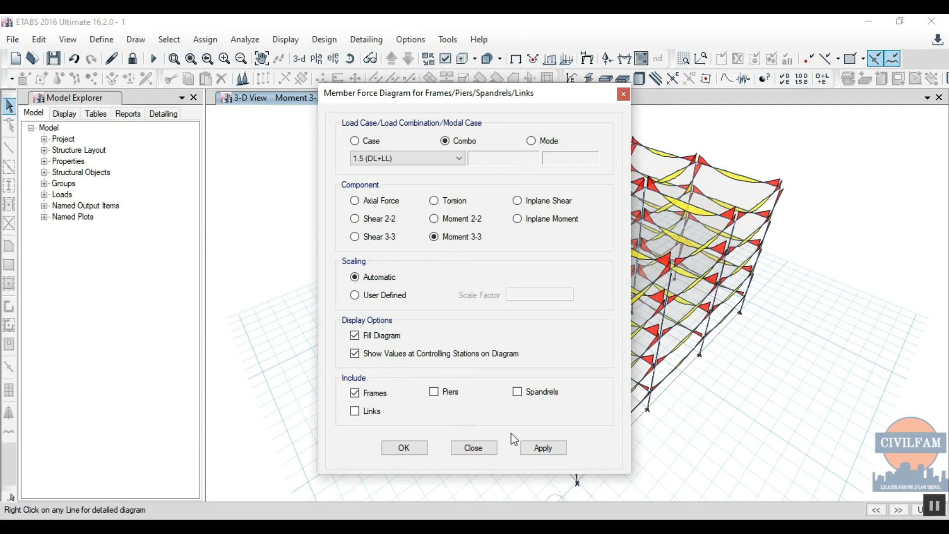
pyautogui.click(549, 450)
pyautogui.click(404, 447)
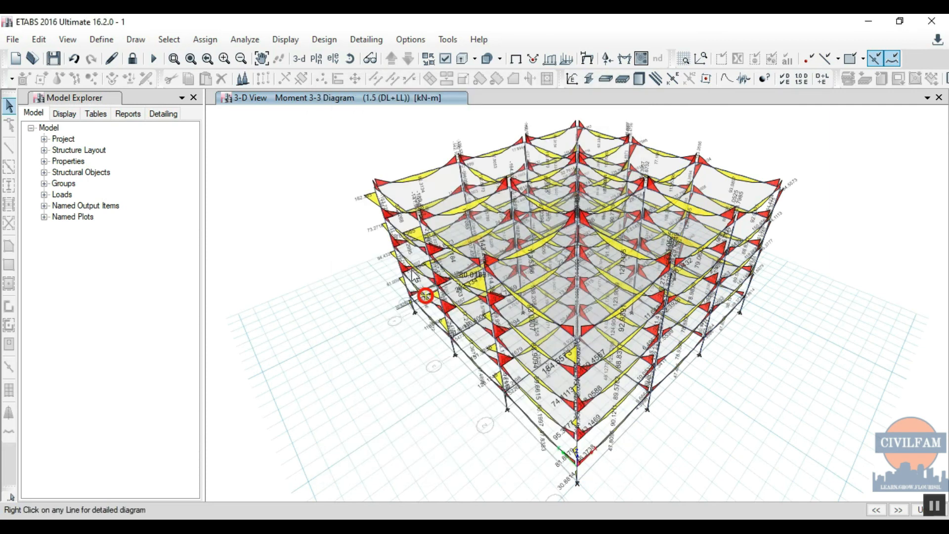
# Examine the moment values on the roof edge beams and the detailed force diagrams of roof slab beam B1
pyautogui.scroll(3, 390, 169)
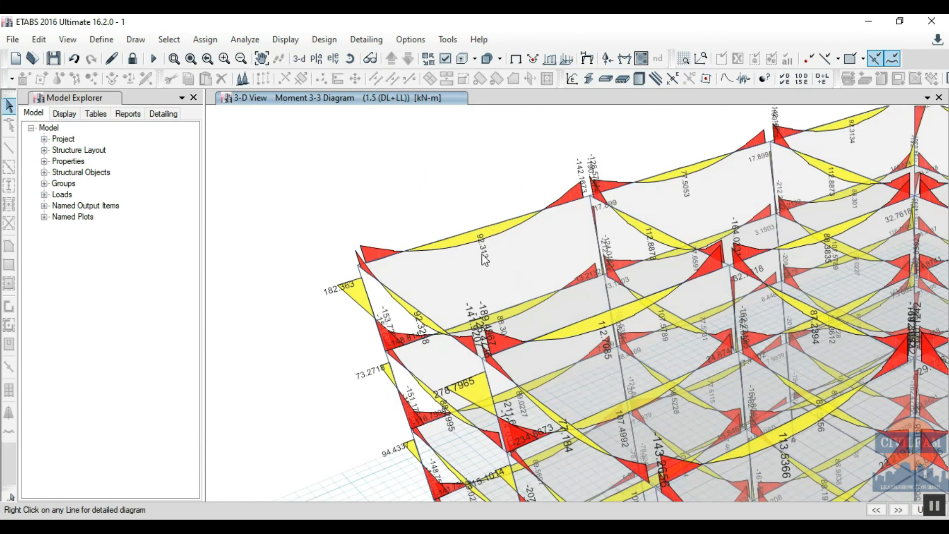
pyautogui.moveTo(580, 206)
pyautogui.scroll(-3, 331, 193)
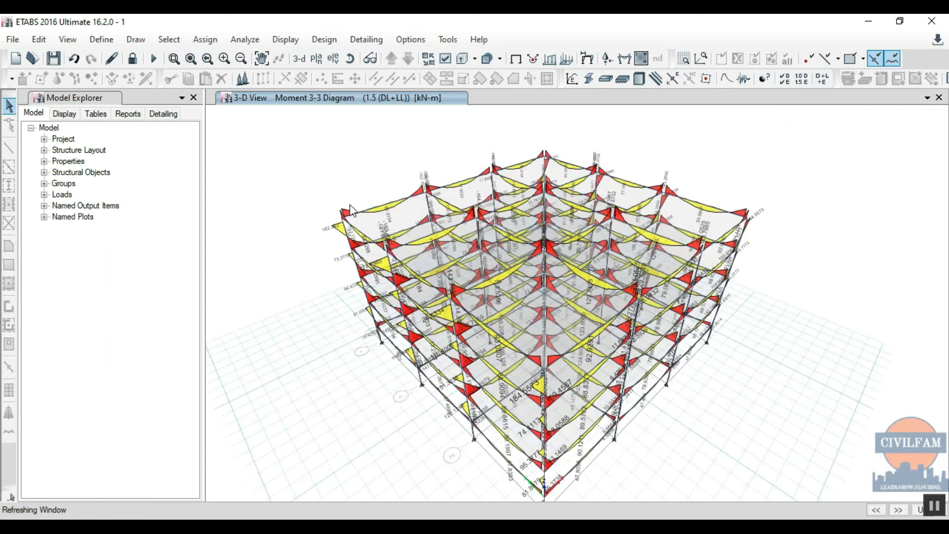
pyautogui.rightClick(377, 207)
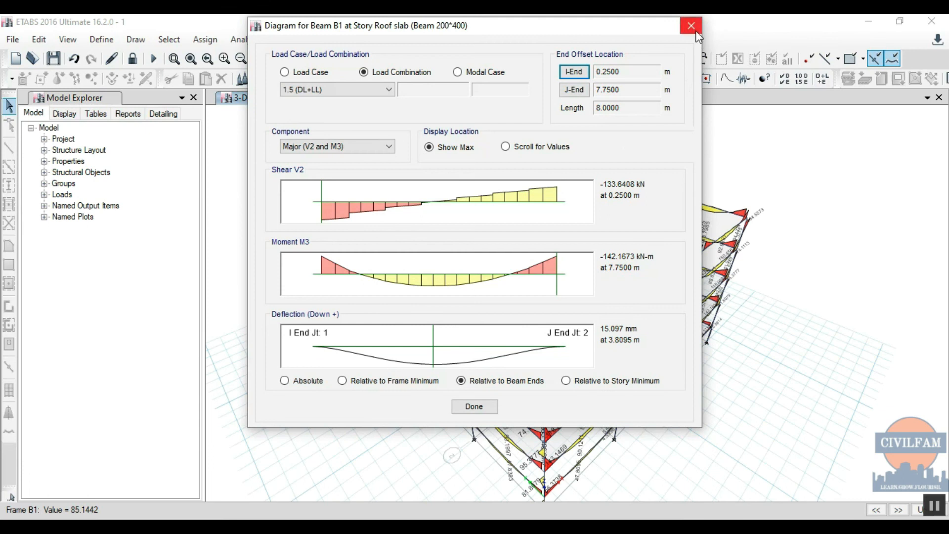
pyautogui.click(691, 27)
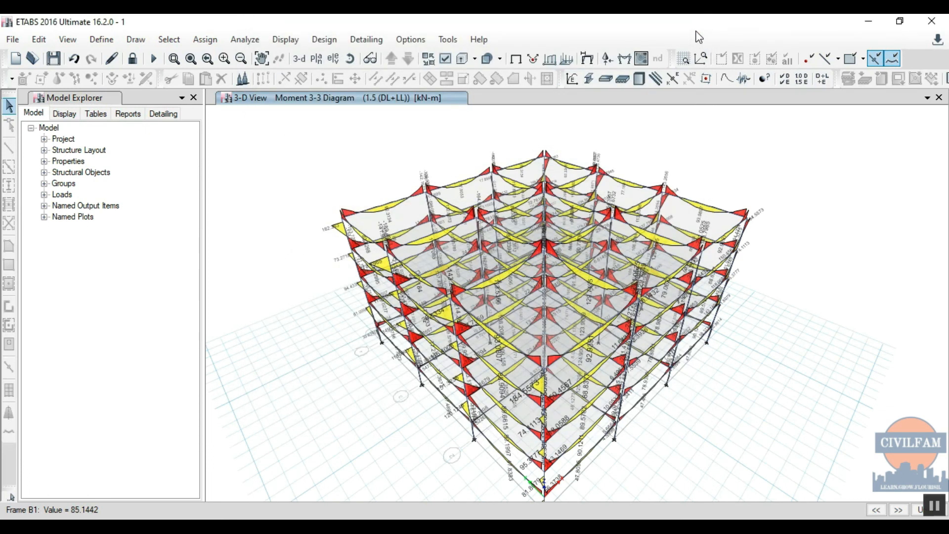